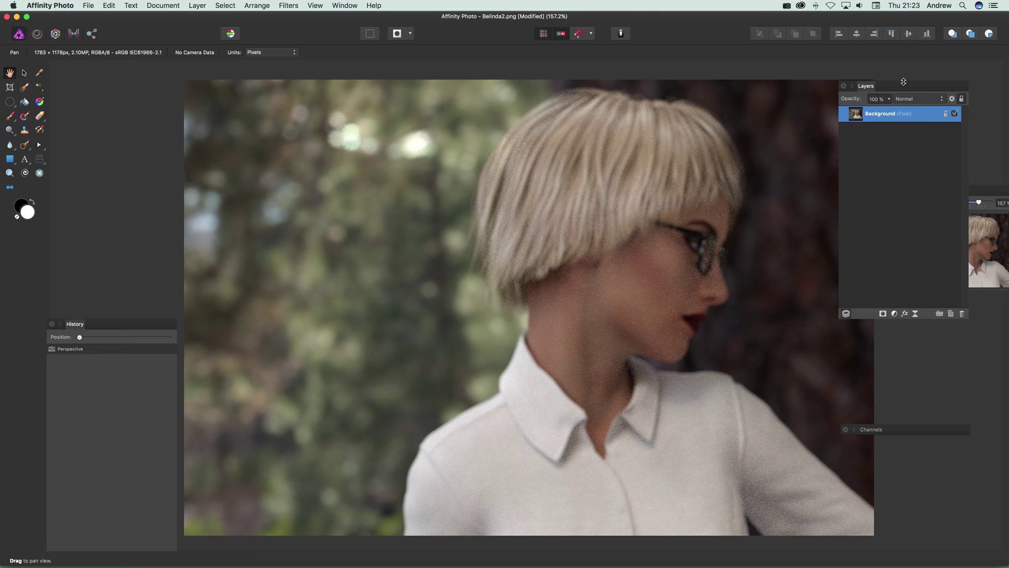
- Duplicate the Background layer and keep the copy's blend mode at Normal
{"action": "left_click", "coordinate": [193, 6]}
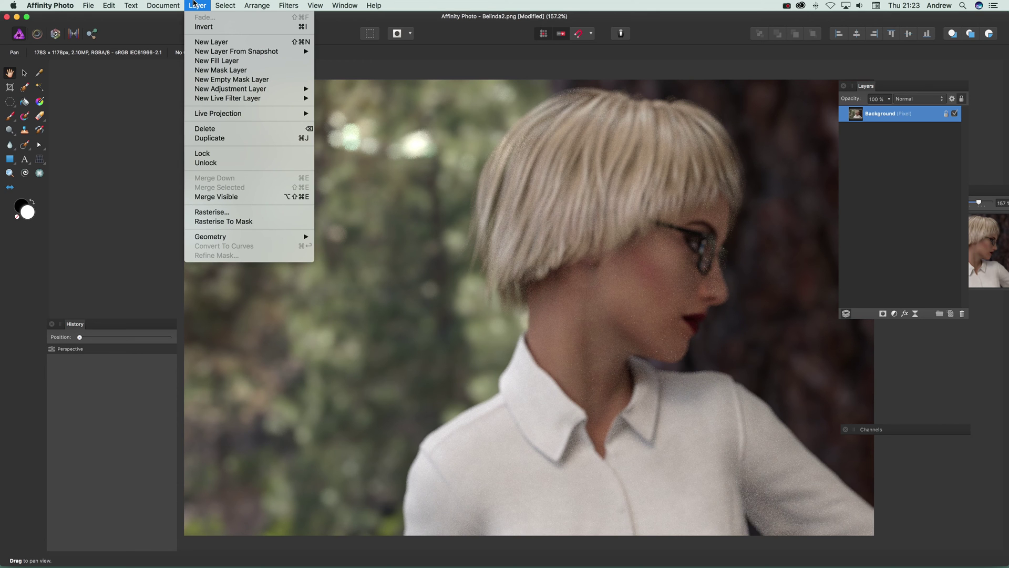
{"action": "left_click", "coordinate": [211, 138]}
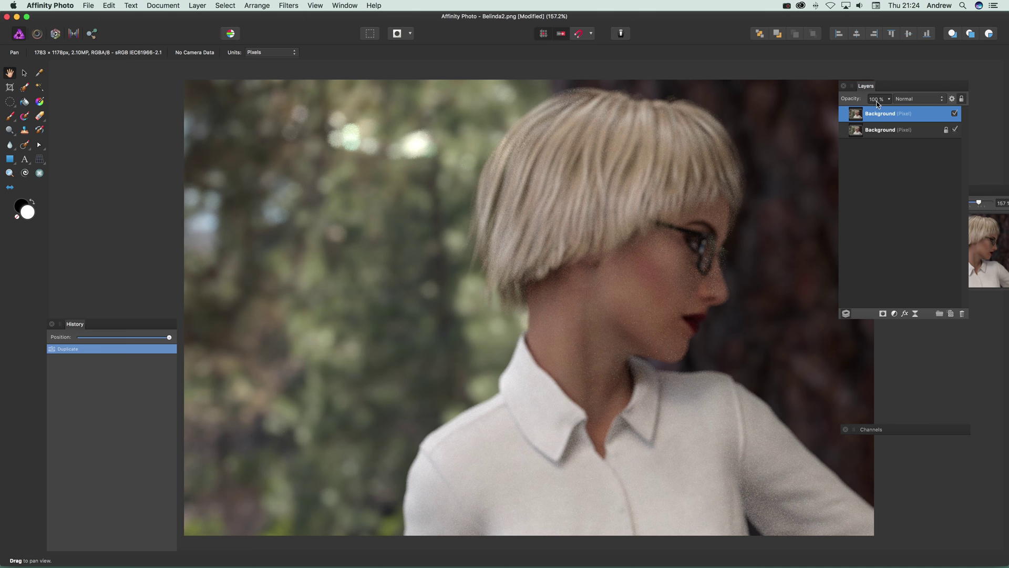
{"action": "left_click", "coordinate": [930, 103]}
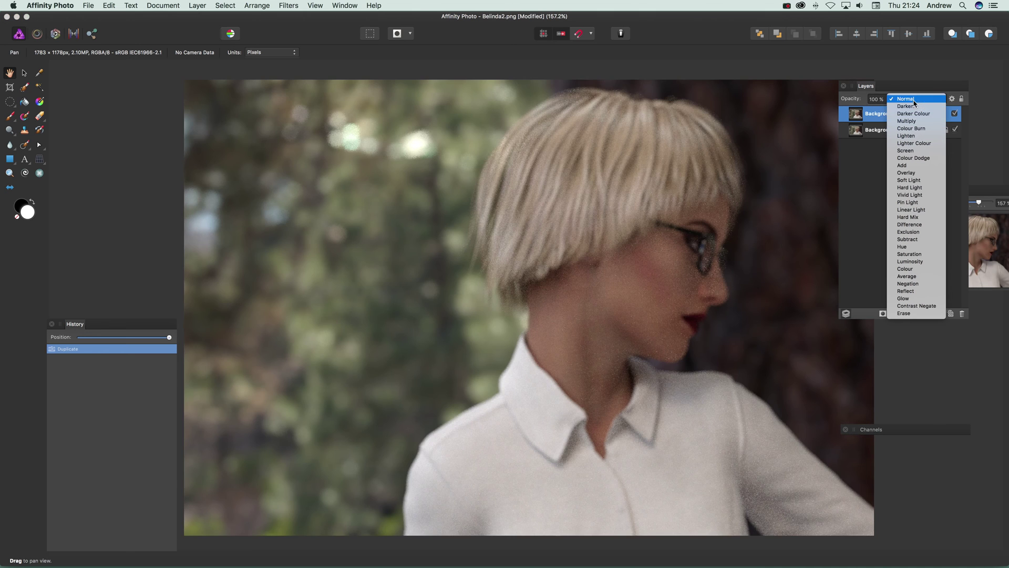
{"action": "left_click", "coordinate": [914, 99]}
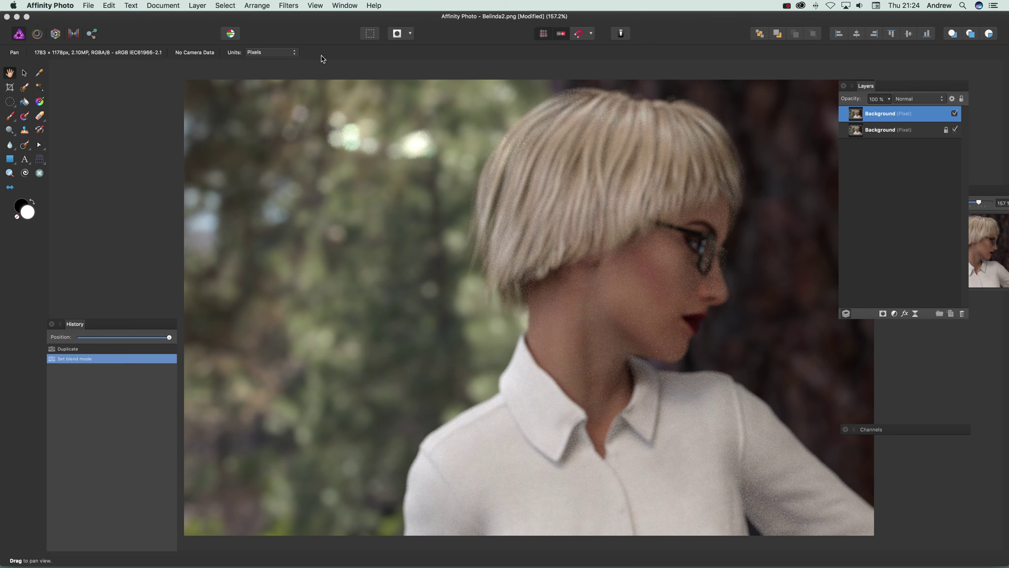
- Apply Filters > Distort > Perspective to the copy, switching Planes to Dual plane then back to Single plane
{"action": "left_click", "coordinate": [288, 6]}
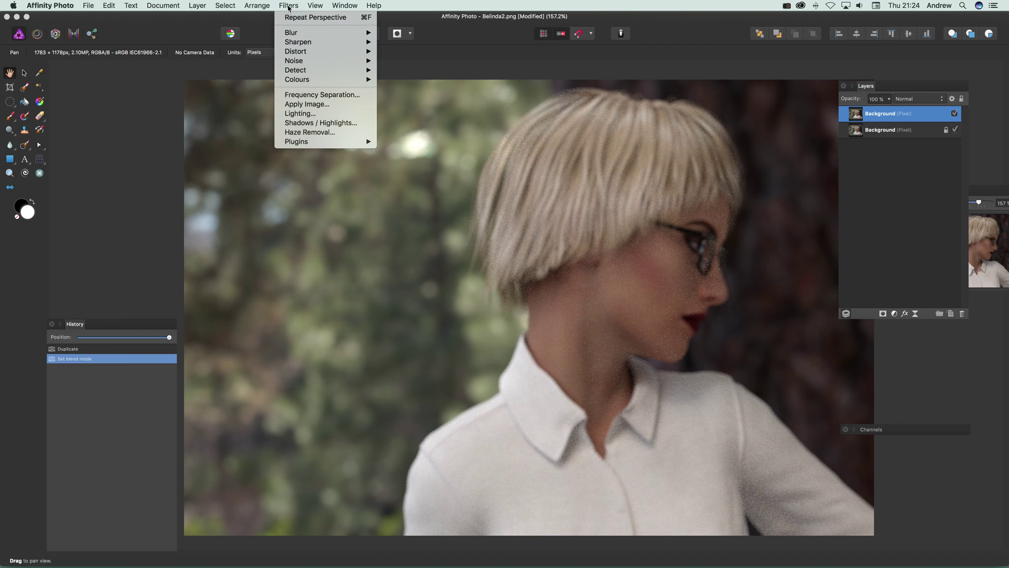
{"action": "mouse_move", "coordinate": [325, 51]}
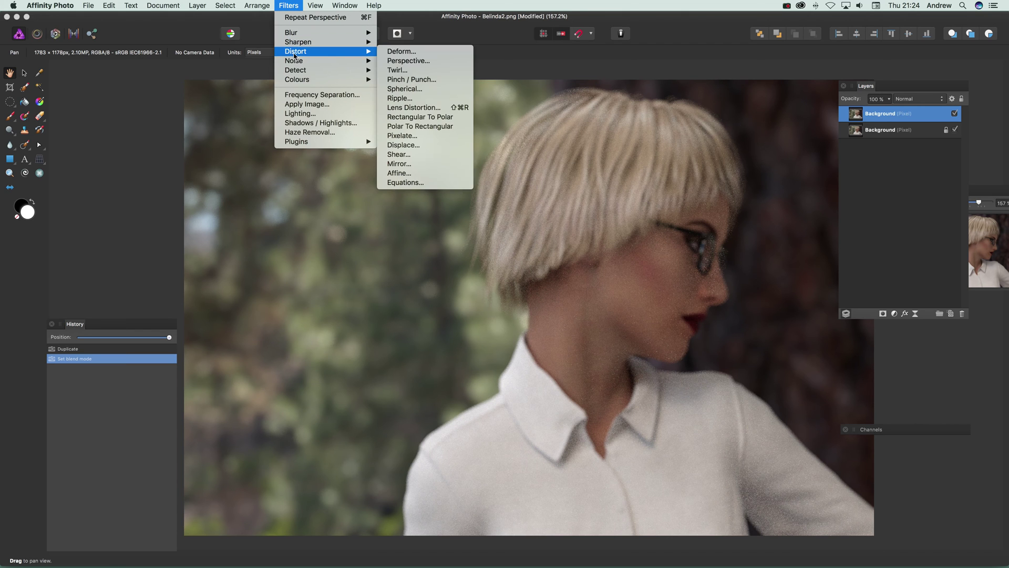
{"action": "left_click", "coordinate": [430, 63]}
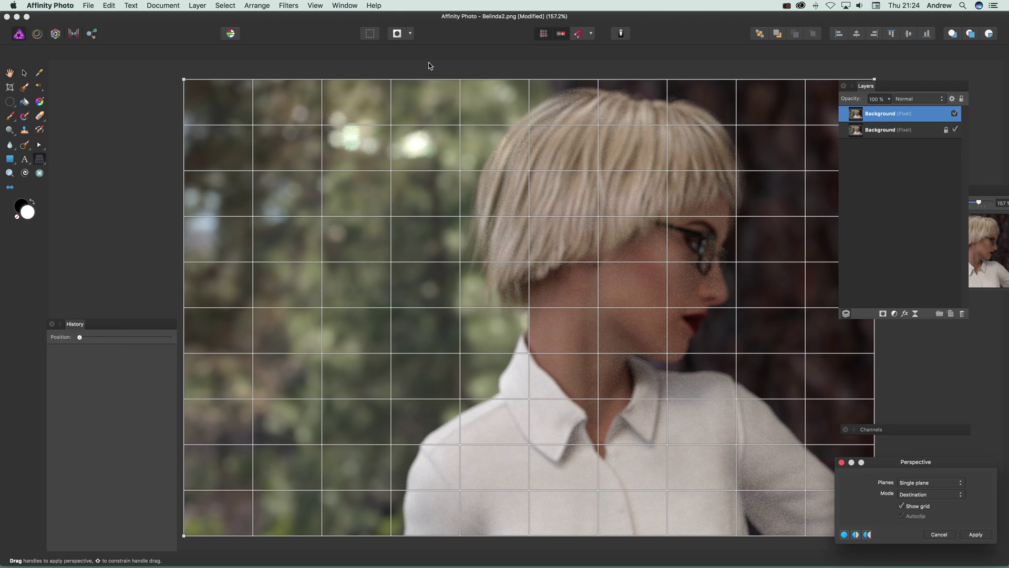
{"action": "left_click", "coordinate": [929, 483]}
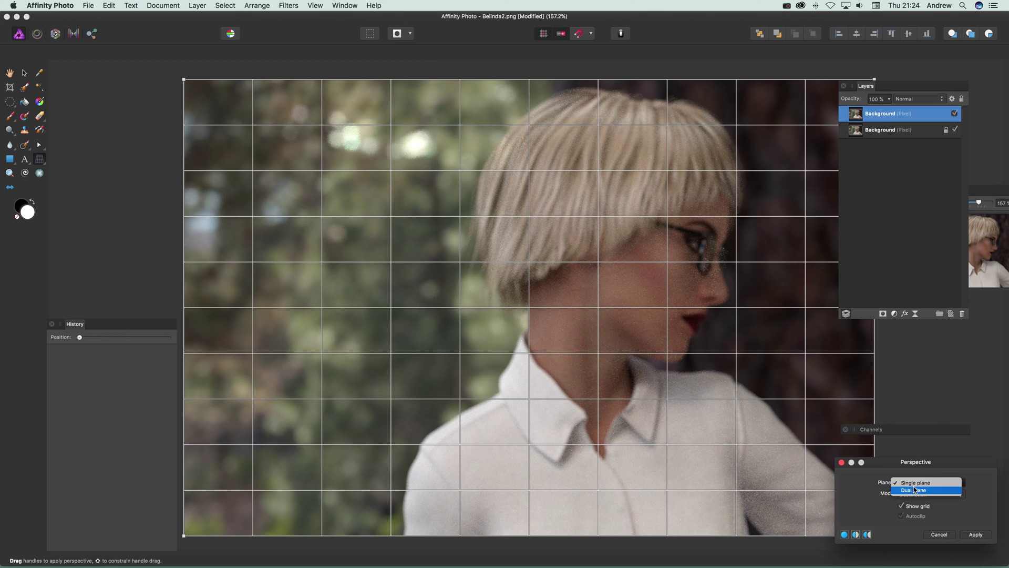
{"action": "left_click", "coordinate": [916, 491]}
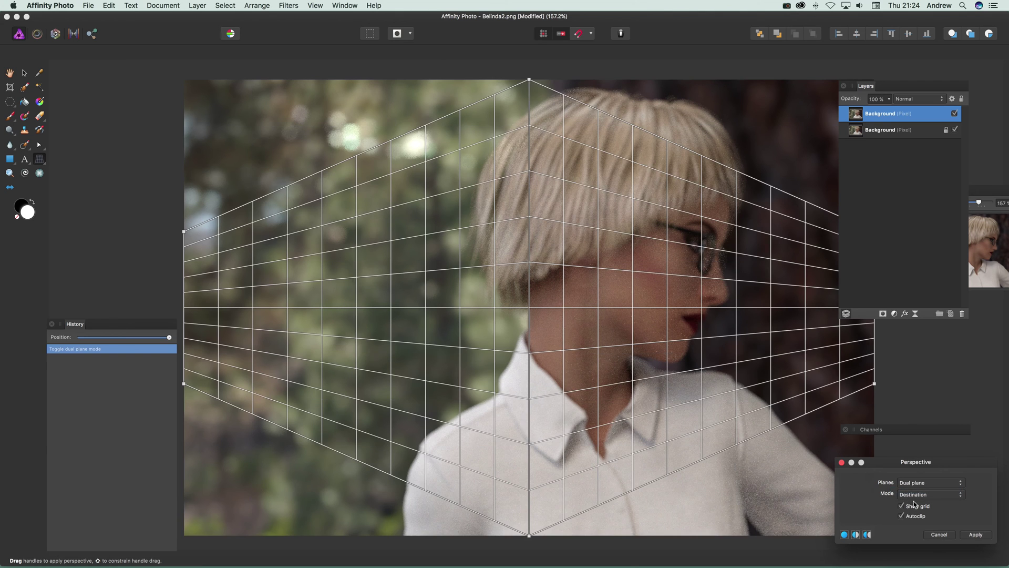
{"action": "left_click", "coordinate": [917, 485]}
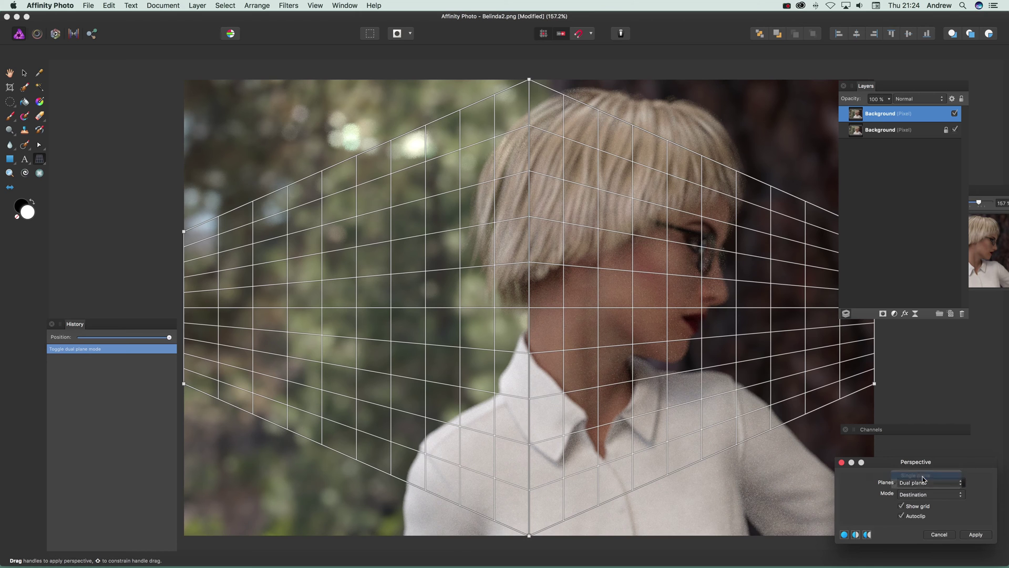
{"action": "left_click", "coordinate": [918, 473]}
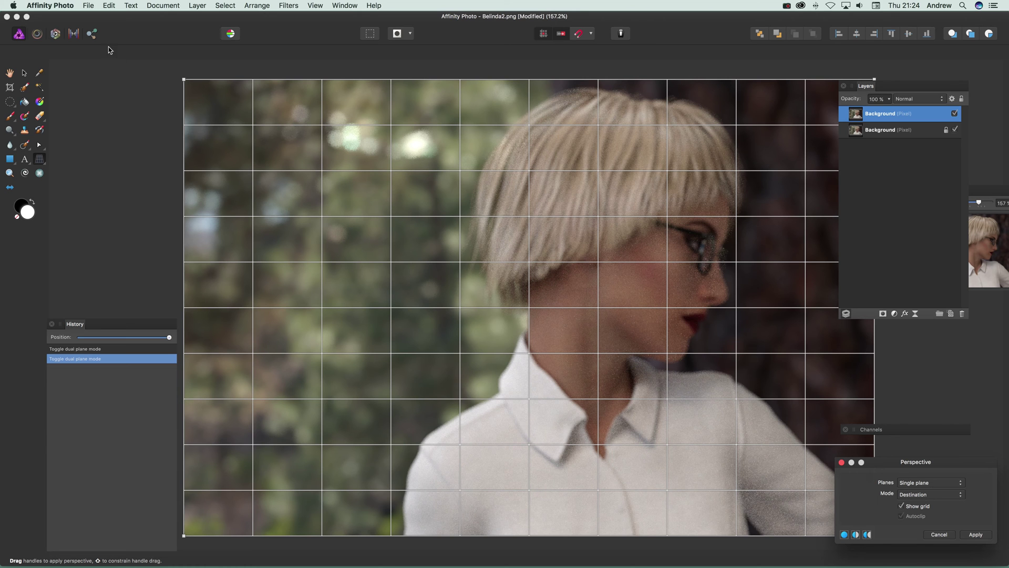
- Drag the single-plane grid's corner handles across the canvas, smearing the dark hair over the photo
{"action": "left_click_drag", "start_coordinate": [184, 79], "coordinate": [503, 131]}
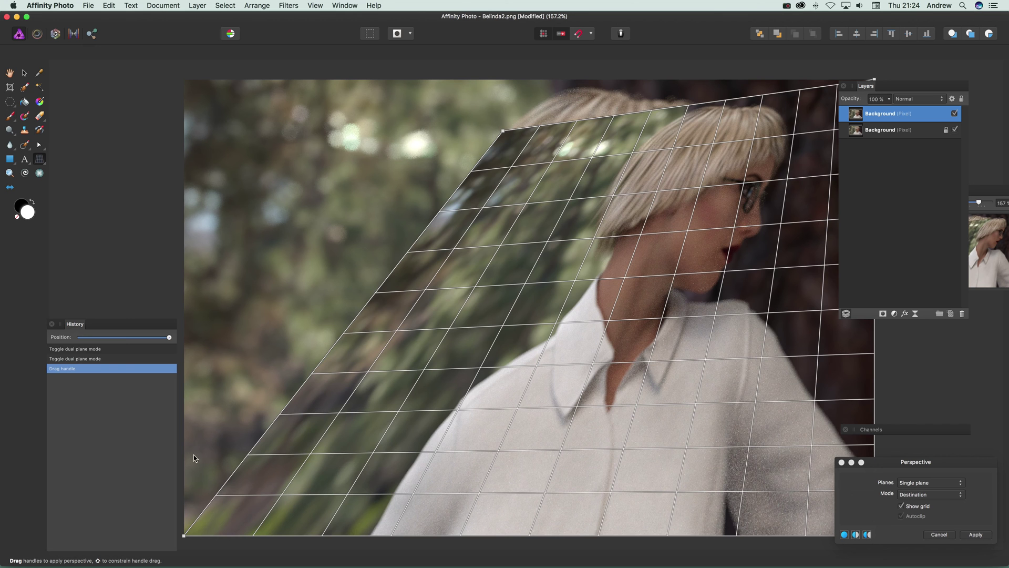
{"action": "left_click_drag", "start_coordinate": [184, 536], "coordinate": [619, 482]}
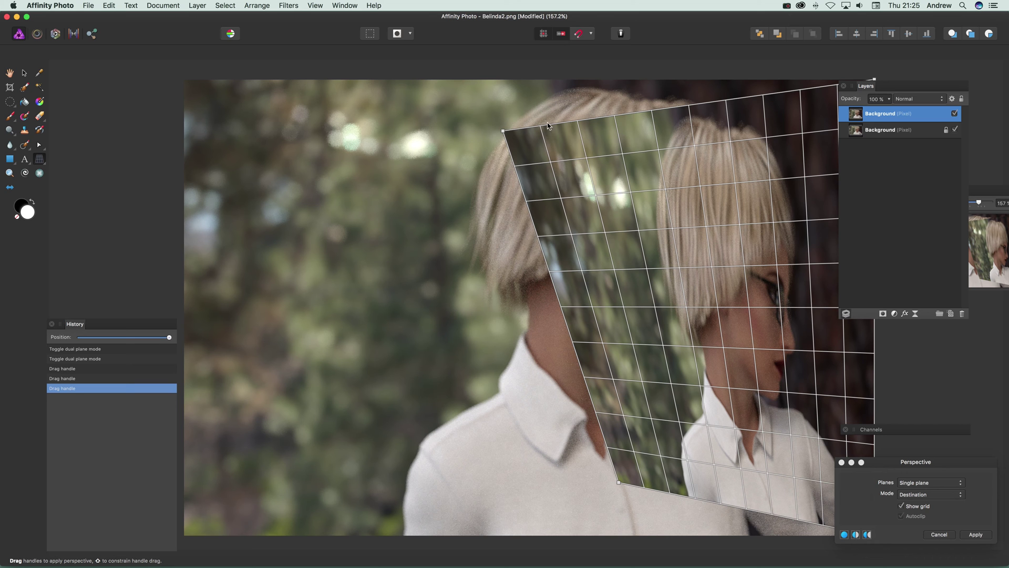
{"action": "left_click_drag", "start_coordinate": [503, 131], "coordinate": [540, 165]}
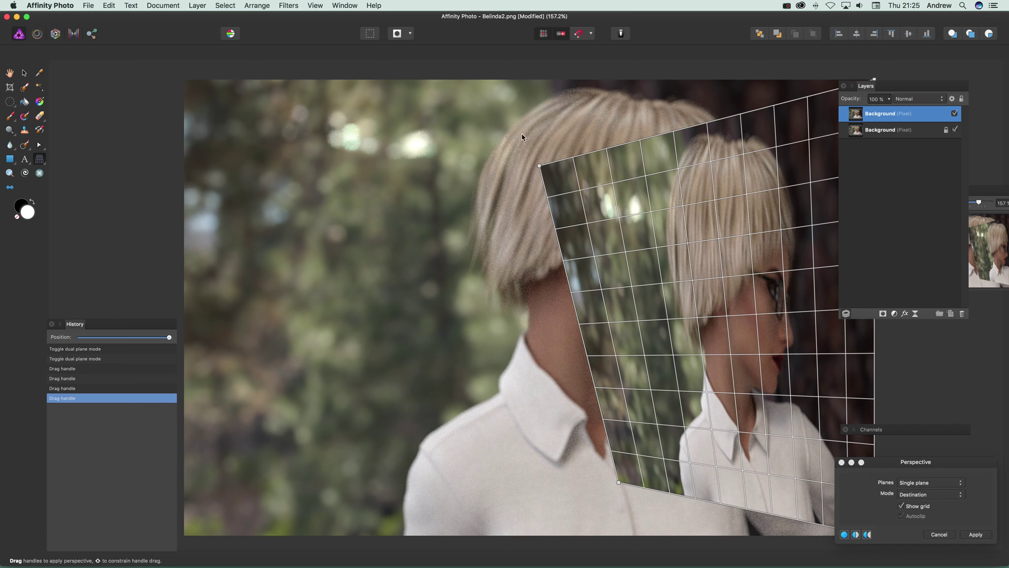
{"action": "left_click_drag", "start_coordinate": [541, 166], "coordinate": [550, 494]}
{"action": "mouse_move", "coordinate": [875, 81]}
{"action": "left_mouse_down"}
{"action": "mouse_move", "coordinate": [716, 68]}
{"action": "mouse_move", "coordinate": [378, 71]}
{"action": "mouse_move", "coordinate": [349, 97]}
{"action": "mouse_move", "coordinate": [766, 115]}
{"action": "mouse_move", "coordinate": [745, 525]}
{"action": "mouse_move", "coordinate": [661, 497]}
{"action": "mouse_move", "coordinate": [699, 451]}
{"action": "mouse_move", "coordinate": [729, 285]}
{"action": "left_mouse_up"}
- Switch Planes to Dual plane and fold the top centre and left plane's corners inward
{"action": "left_click", "coordinate": [929, 484]}
{"action": "left_click", "coordinate": [932, 491]}
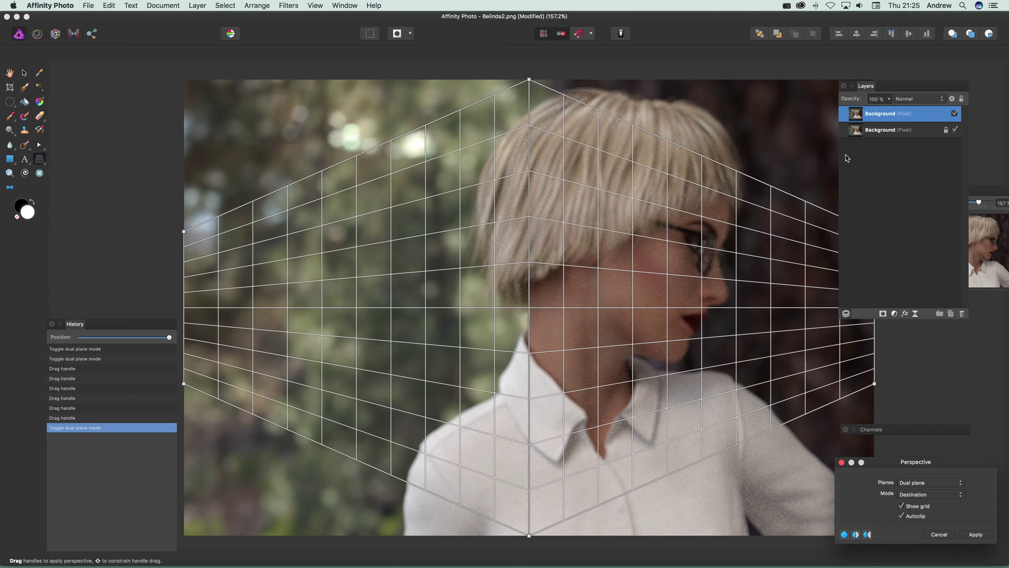
{"action": "left_click_drag", "start_coordinate": [532, 77], "coordinate": [556, 179]}
{"action": "left_click_drag", "start_coordinate": [184, 231], "coordinate": [350, 219]}
{"action": "left_click_drag", "start_coordinate": [185, 390], "coordinate": [348, 242]}
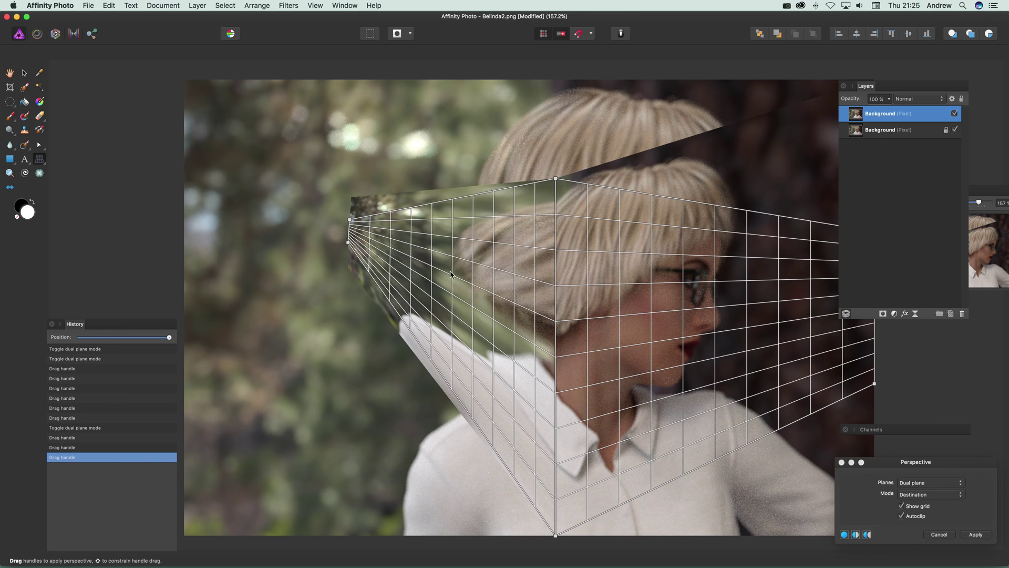
- Raise the right plane's top-right corner and reshape the left plane's upper and lower corners
{"action": "left_click_drag", "start_coordinate": [873, 89], "coordinate": [920, 79]}
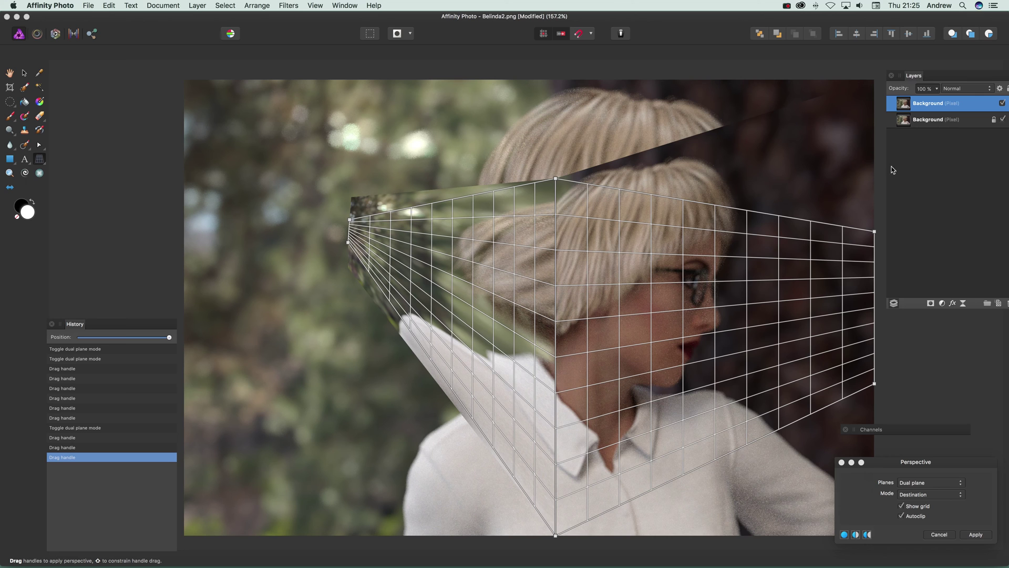
{"action": "left_click_drag", "start_coordinate": [875, 232], "coordinate": [837, 156]}
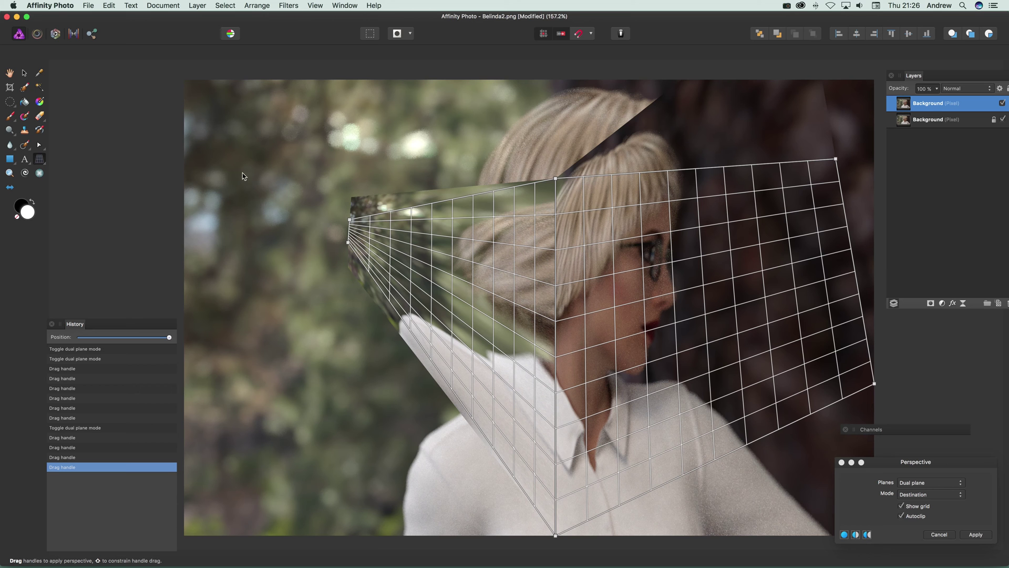
{"action": "left_click_drag", "start_coordinate": [350, 219], "coordinate": [344, 153]}
{"action": "left_click_drag", "start_coordinate": [348, 242], "coordinate": [346, 377]}
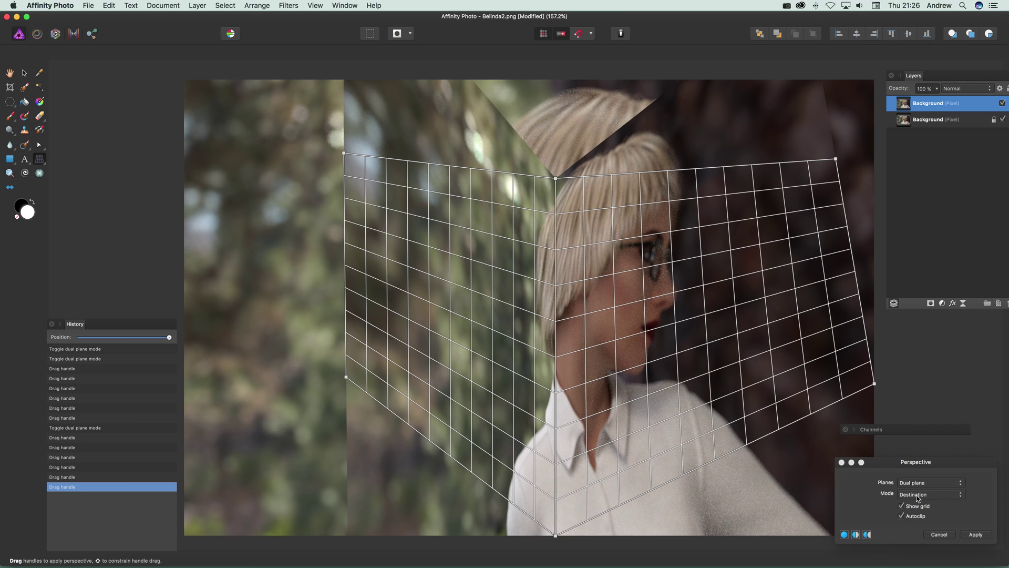
- Cancel the dual-plane warp and restart the Perspective filter
{"action": "left_click", "coordinate": [941, 535]}
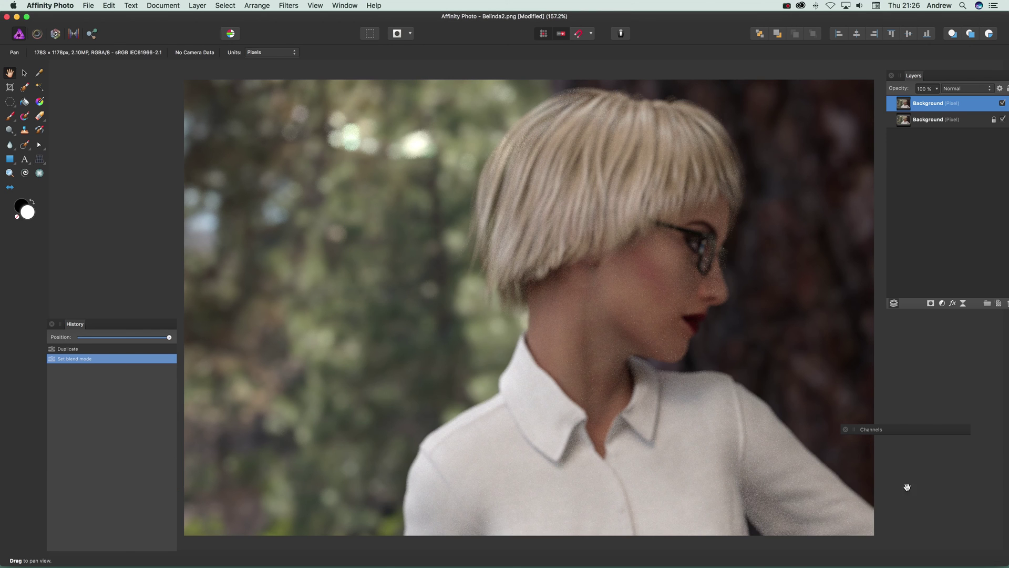
{"action": "left_click", "coordinate": [292, 5]}
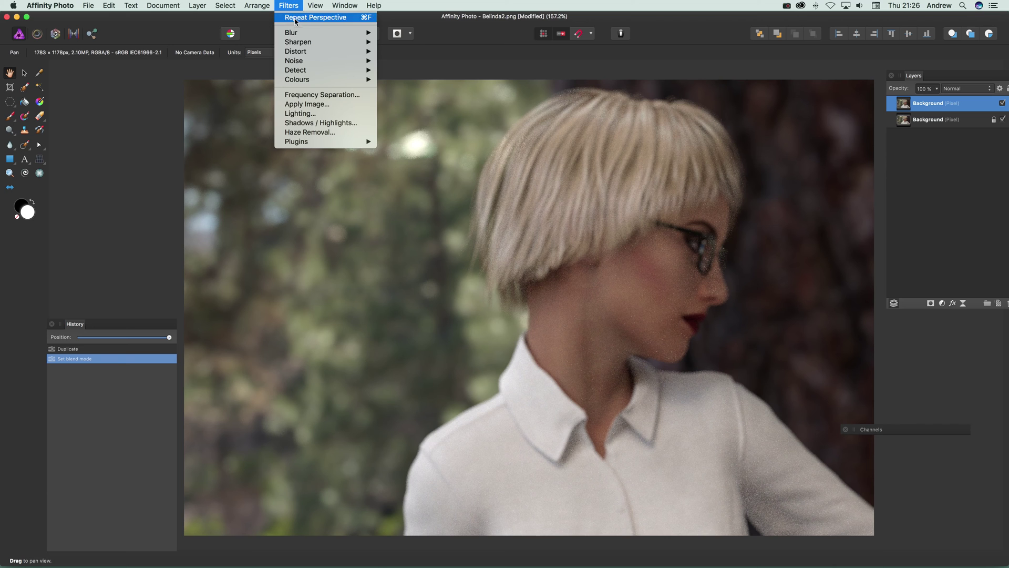
{"action": "mouse_move", "coordinate": [296, 51]}
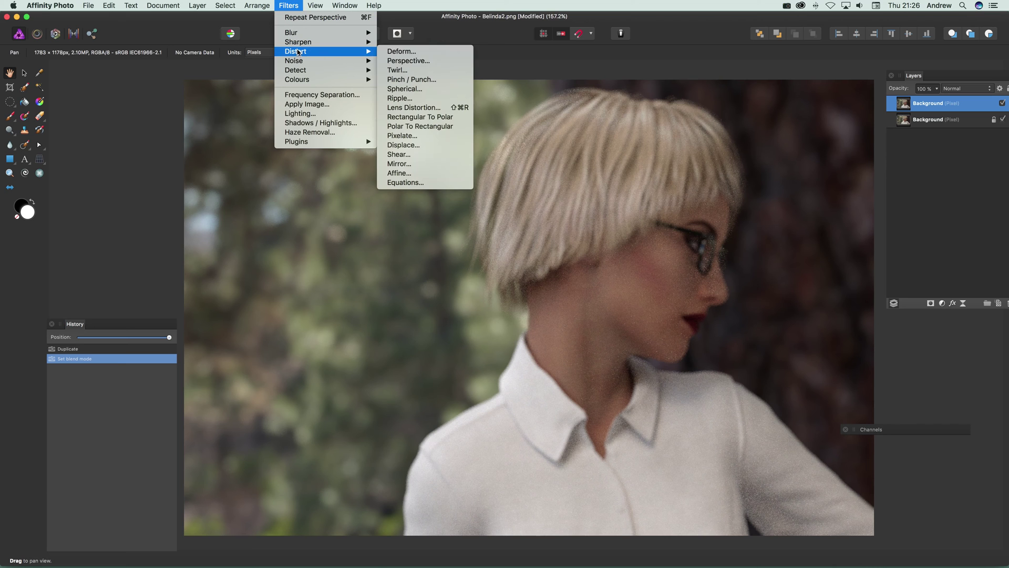
{"action": "left_click", "coordinate": [391, 61]}
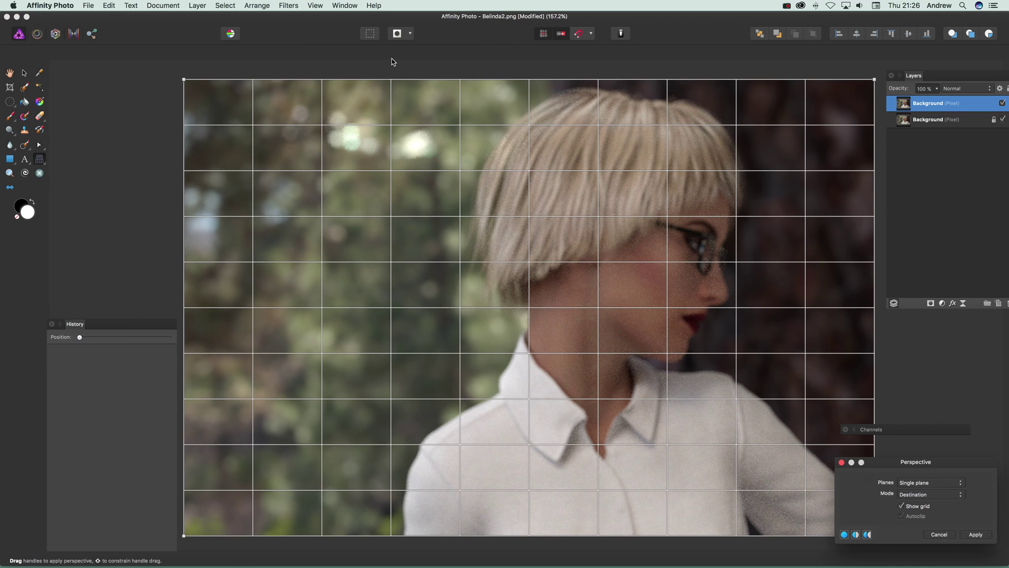
- Set Mode to Source, skew the top-left corner onto the hair, and apply the warp
{"action": "left_click", "coordinate": [909, 498]}
{"action": "left_click", "coordinate": [917, 488]}
{"action": "left_click_drag", "start_coordinate": [183, 79], "coordinate": [491, 238]}
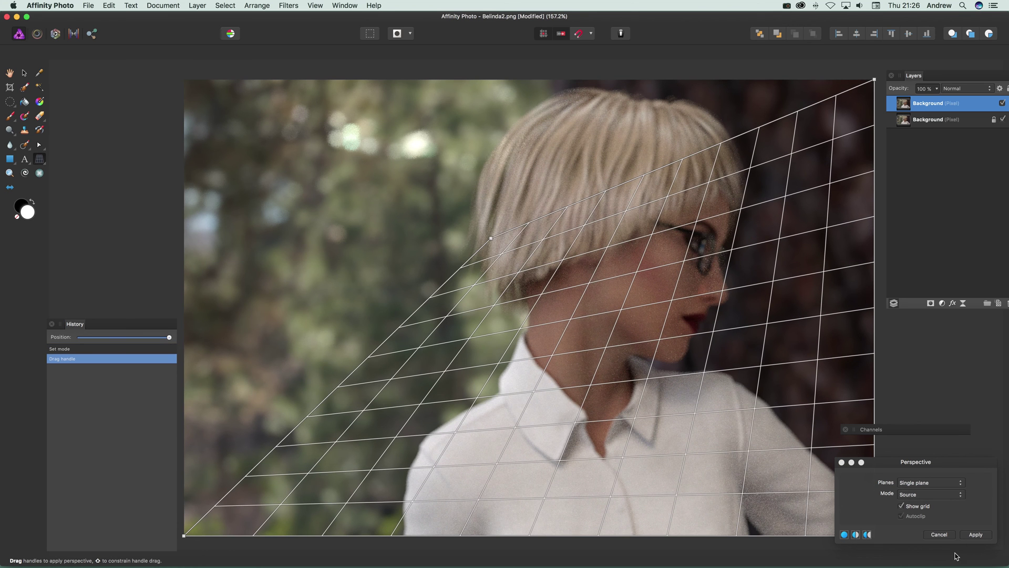
{"action": "left_click", "coordinate": [977, 535]}
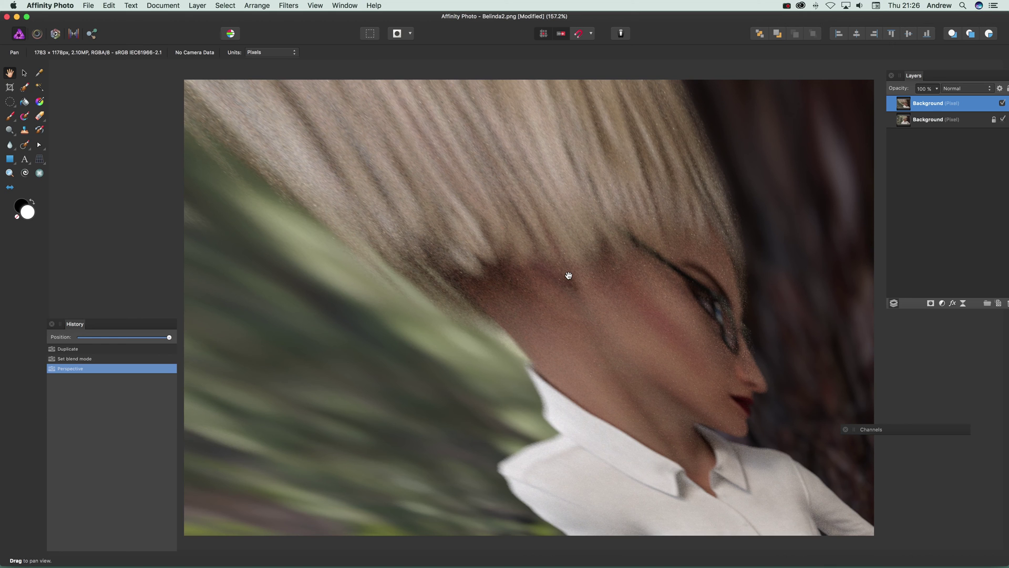
{"action": "left_click", "coordinate": [108, 6]}
- Undo the Source warp and apply a new Perspective with the top-left corner pulled onto the hair
{"action": "left_click", "coordinate": [112, 16]}
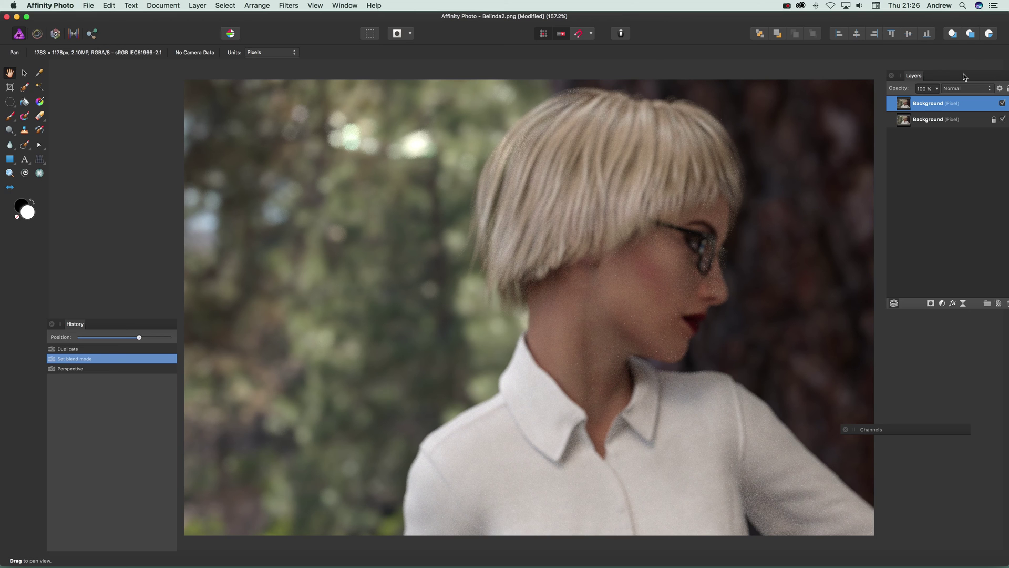
{"action": "left_click", "coordinate": [286, 8]}
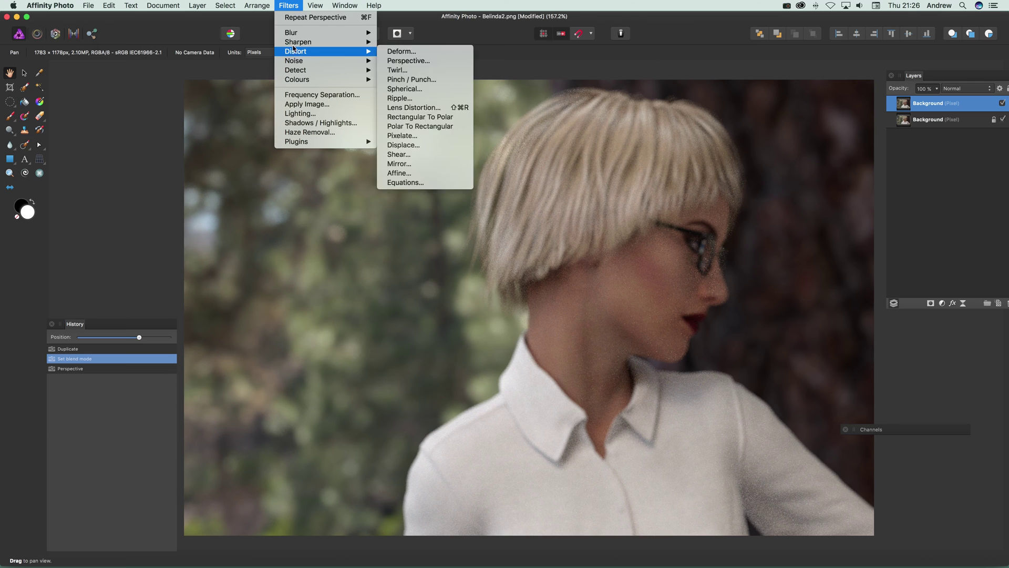
{"action": "mouse_move", "coordinate": [293, 52]}
{"action": "left_click", "coordinate": [415, 60]}
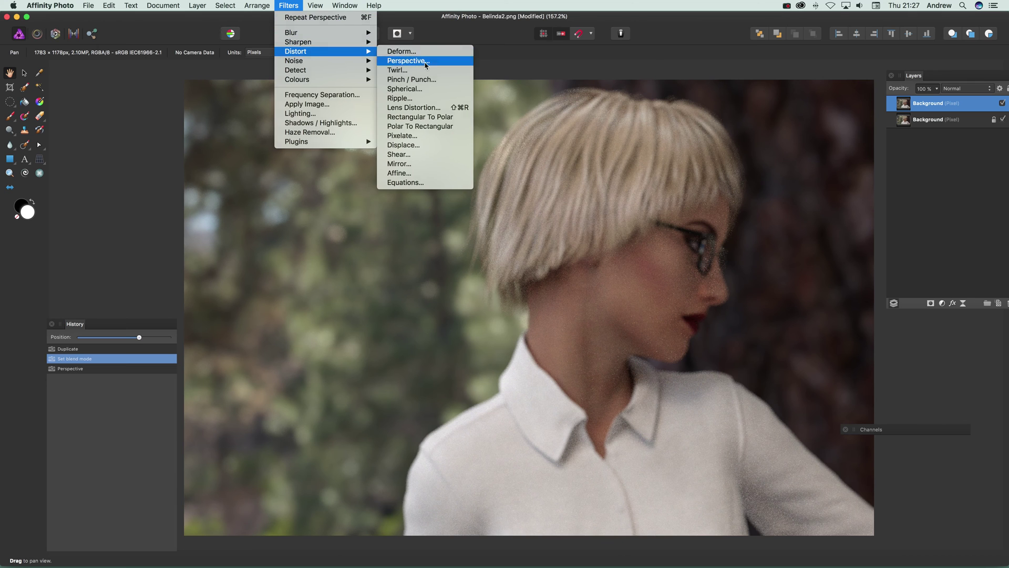
{"action": "left_click_drag", "start_coordinate": [185, 80], "coordinate": [548, 191]}
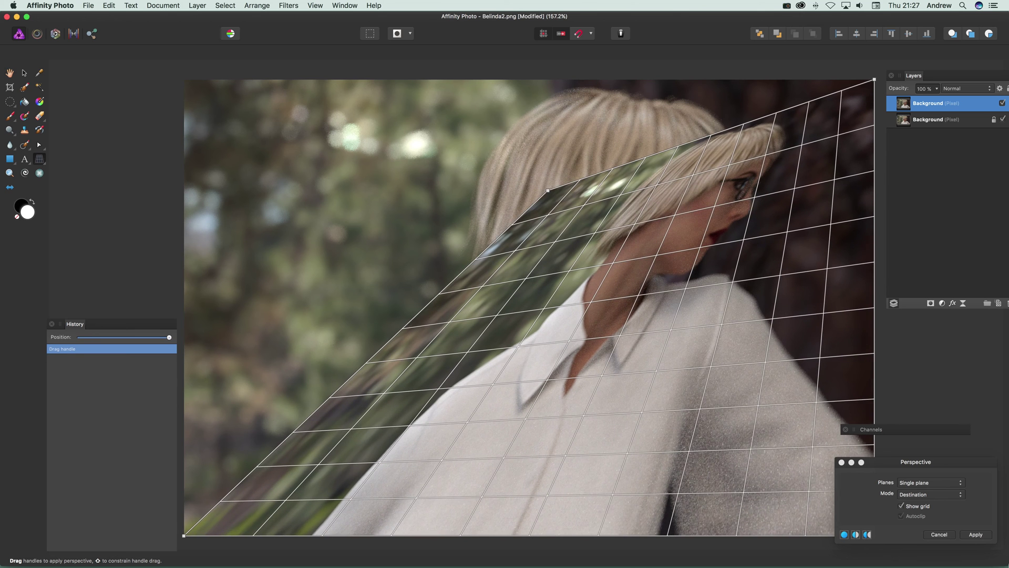
{"action": "left_click", "coordinate": [976, 534]}
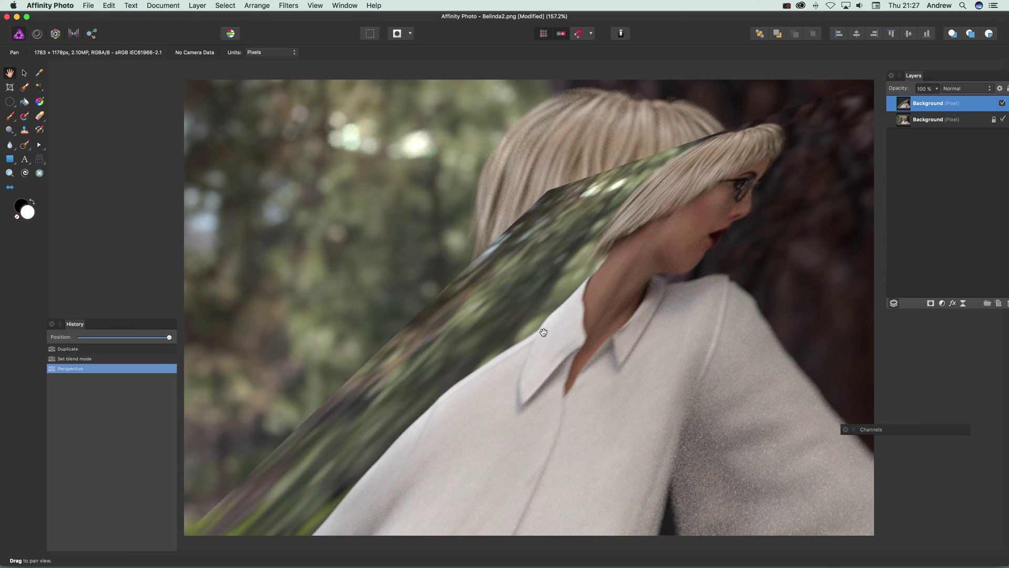
{"action": "scroll", "coordinate": [520, 311], "scroll_direction": "right", "scroll_amount": 2}
{"action": "scroll", "coordinate": [520, 311], "scroll_direction": "up", "scroll_amount": 1}
{"action": "scroll", "coordinate": [518, 310], "scroll_direction": "left", "scroll_amount": 1}
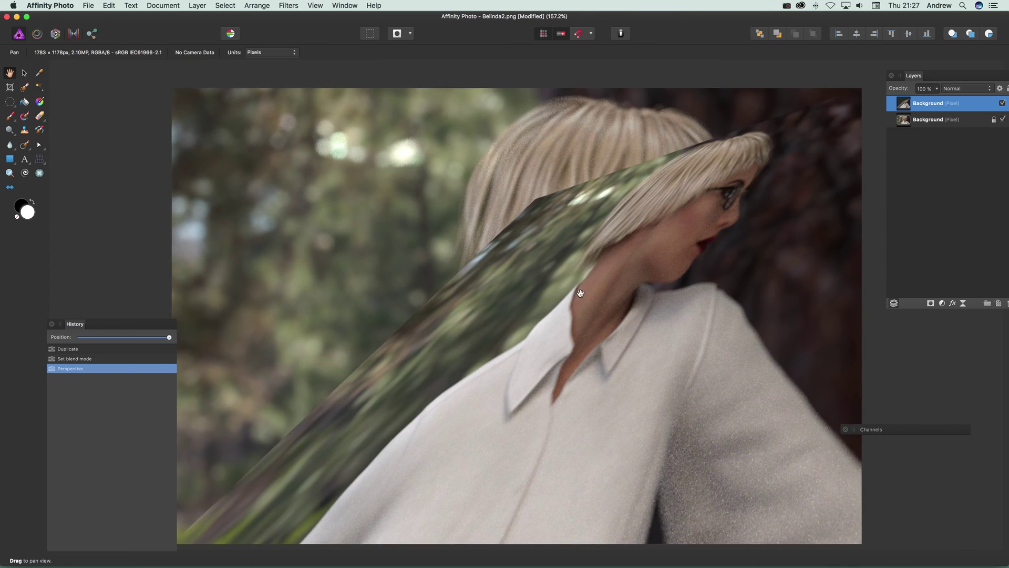
- Shift the warped top Background layer slightly left with the Move tool
{"action": "left_click", "coordinate": [931, 120]}
{"action": "left_click", "coordinate": [944, 108]}
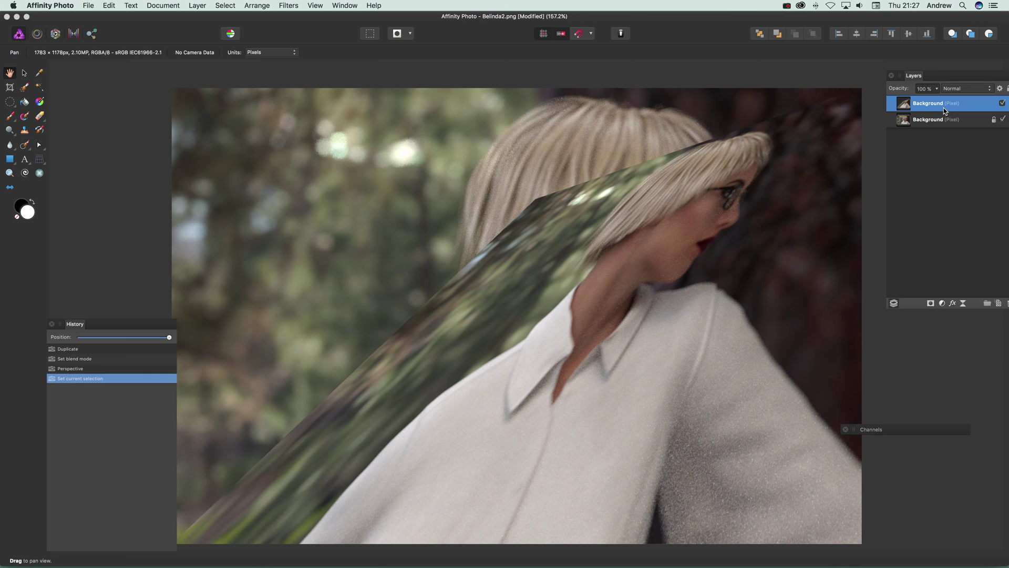
{"action": "left_click", "coordinate": [24, 74]}
{"action": "left_click_drag", "start_coordinate": [515, 267], "coordinate": [478, 266]}
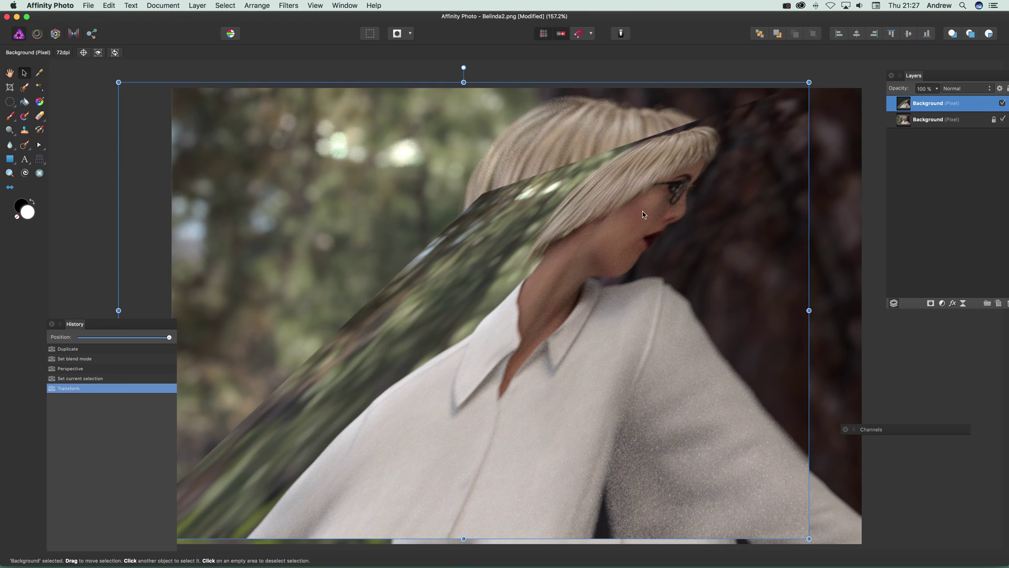
{"action": "left_click", "coordinate": [966, 88]}
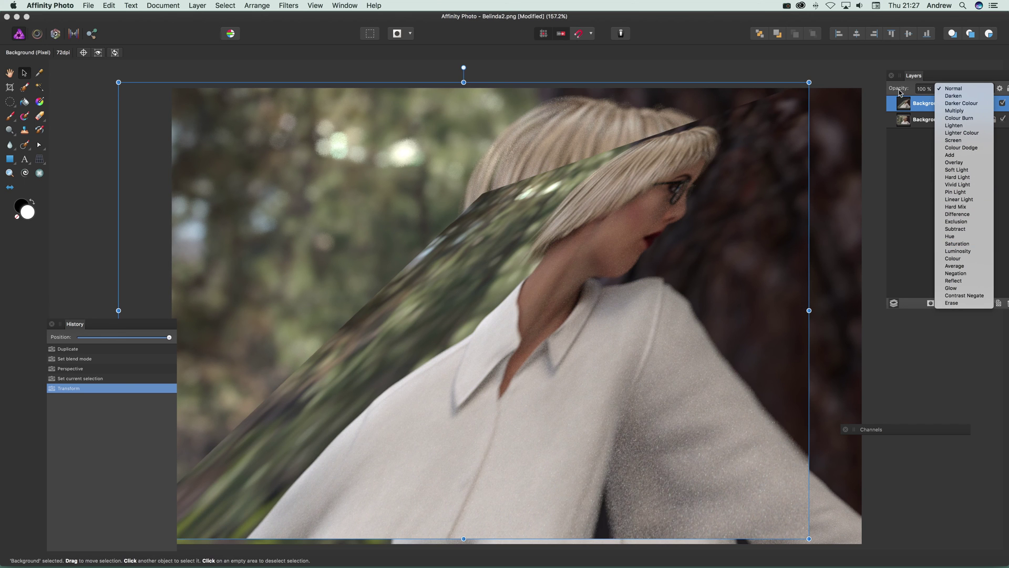
{"action": "left_click", "coordinate": [586, 276]}
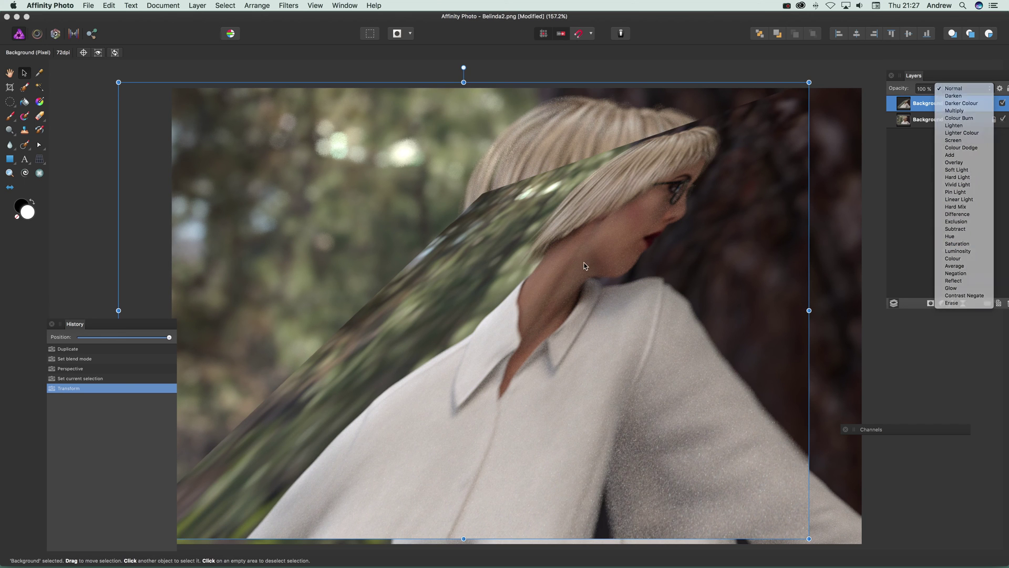
{"action": "left_click", "coordinate": [289, 5]}
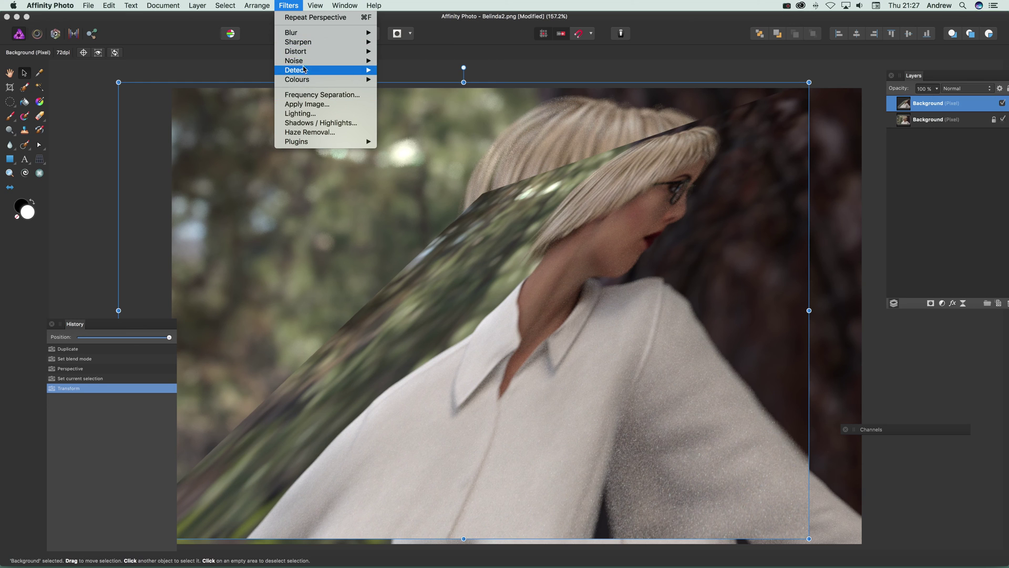
{"action": "mouse_move", "coordinate": [315, 57]}
{"action": "left_click", "coordinate": [424, 51]}
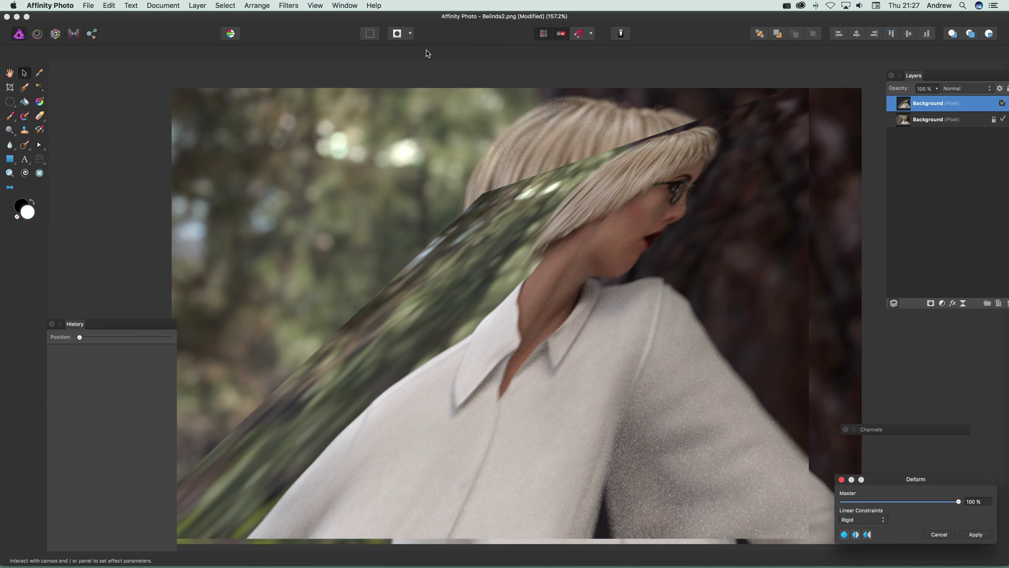
{"action": "left_click", "coordinate": [578, 328]}
{"action": "left_click", "coordinate": [482, 418]}
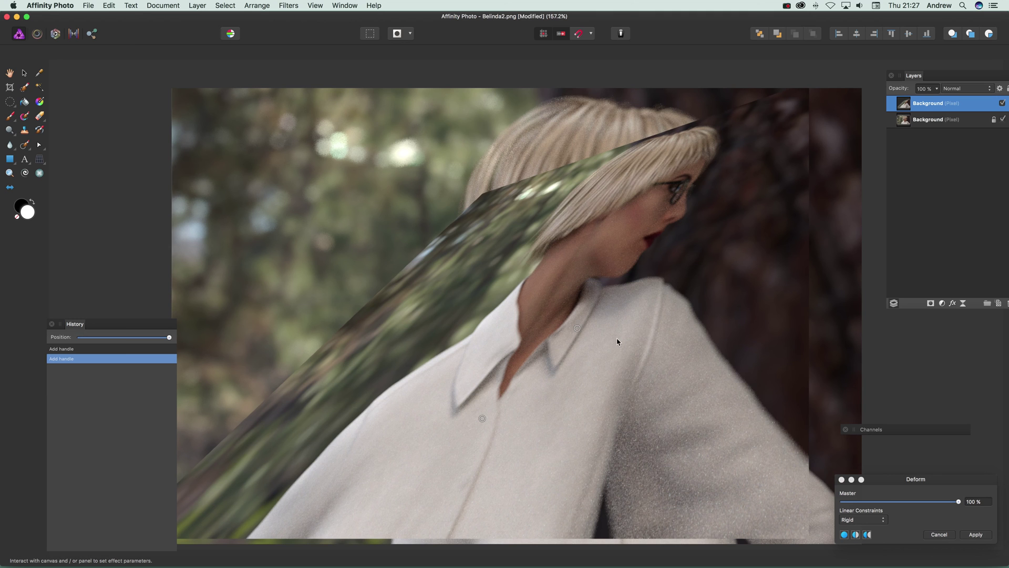
{"action": "left_click_drag", "start_coordinate": [578, 327], "coordinate": [493, 241]}
{"action": "left_click", "coordinate": [585, 377]}
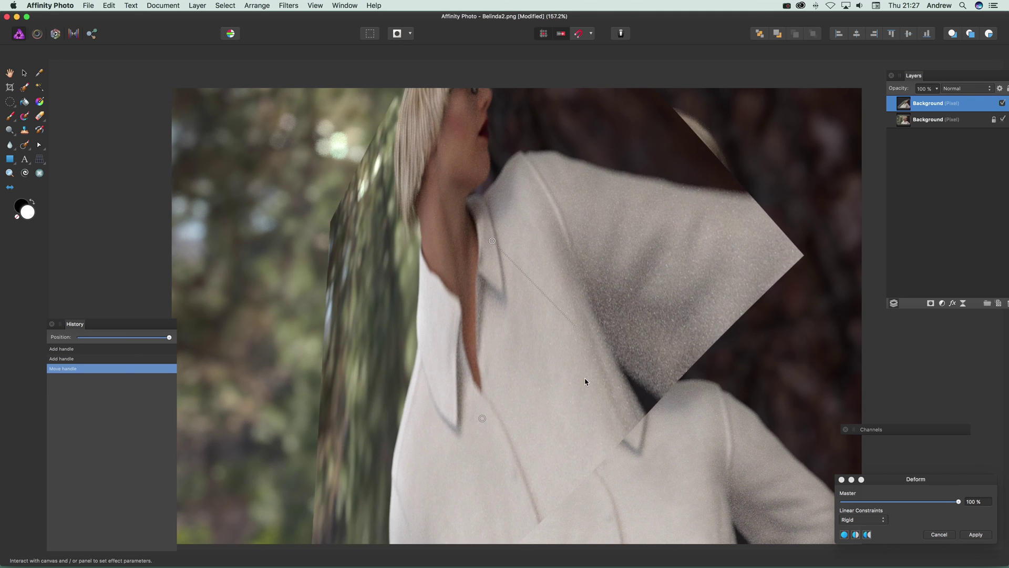
{"action": "left_click_drag", "start_coordinate": [613, 386], "coordinate": [833, 453]}
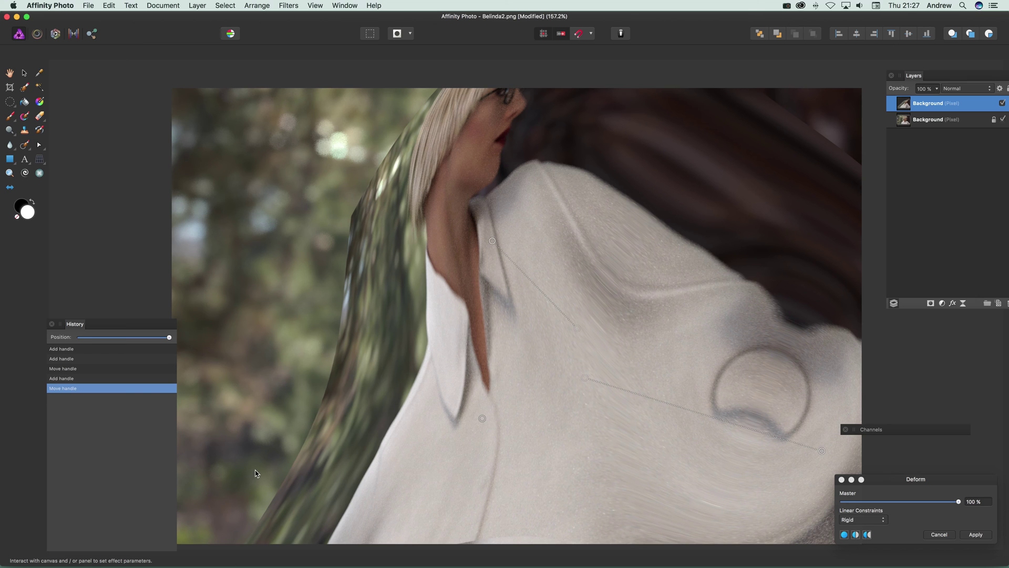
{"action": "left_click", "coordinate": [941, 535]}
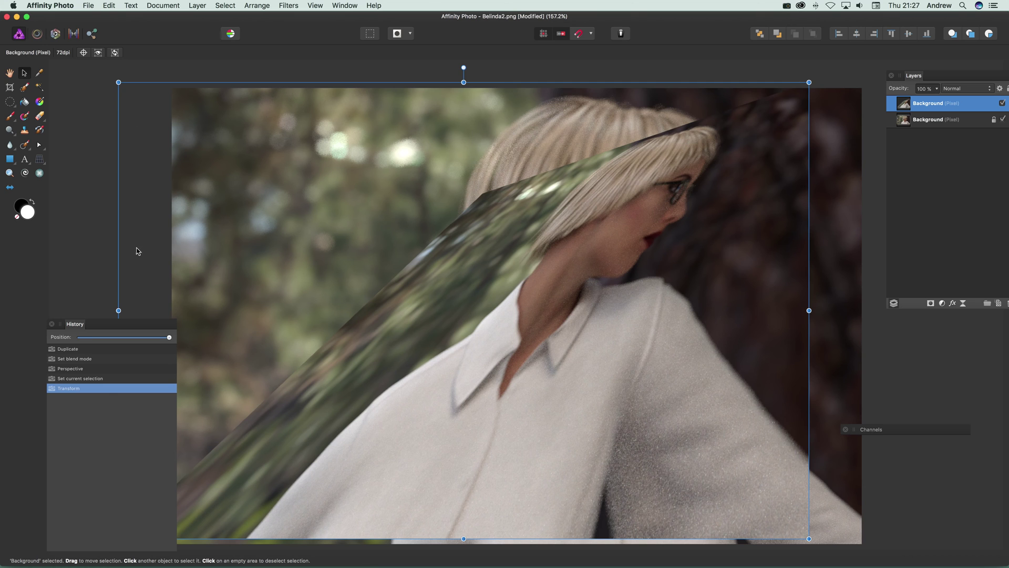
- Rewind History to the original image and add a Live Perspective filter layer
{"action": "left_click_drag", "start_coordinate": [86, 339], "coordinate": [79, 341]}
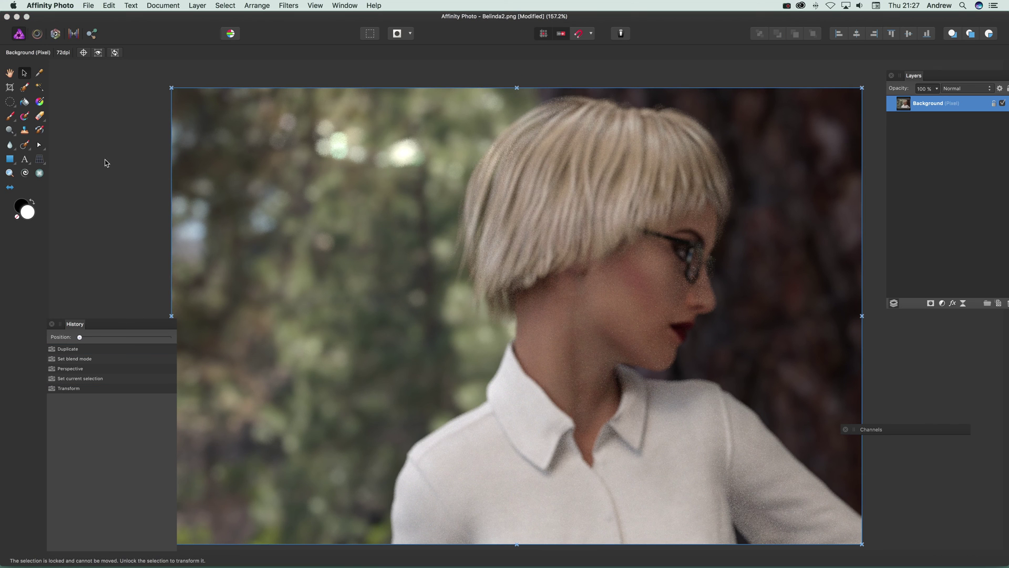
{"action": "left_click", "coordinate": [197, 5]}
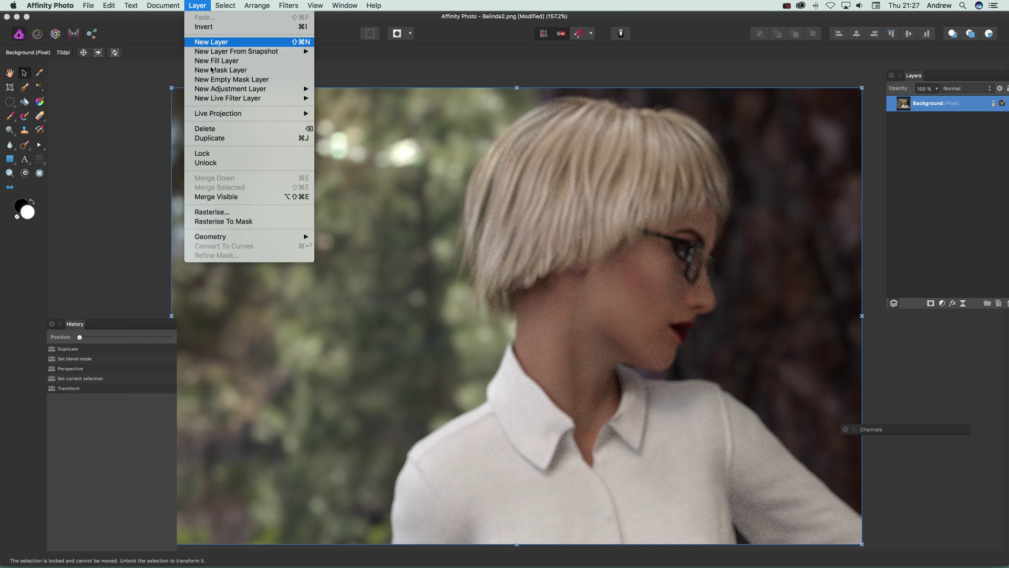
{"action": "mouse_move", "coordinate": [217, 103]}
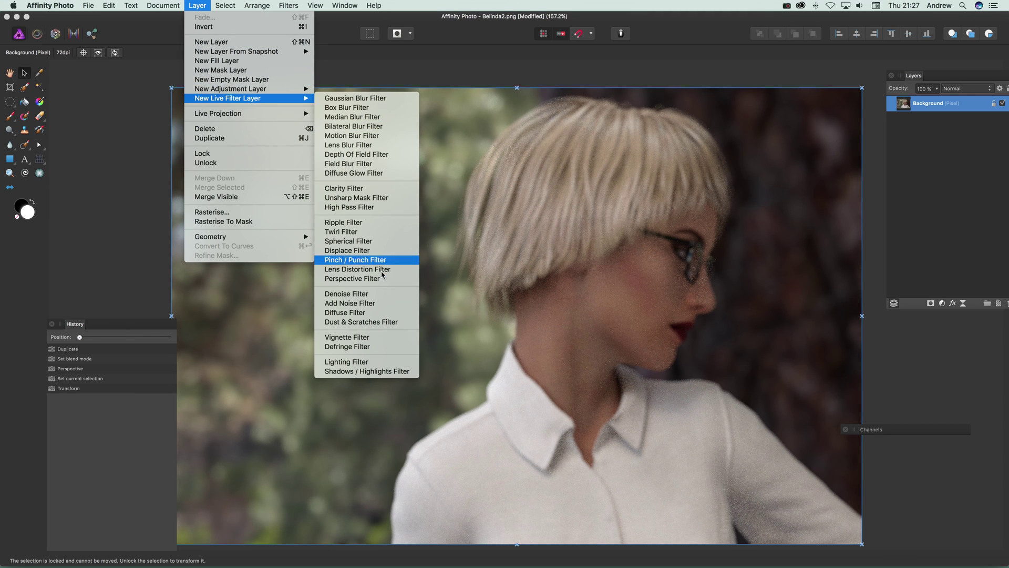
{"action": "left_click", "coordinate": [362, 279]}
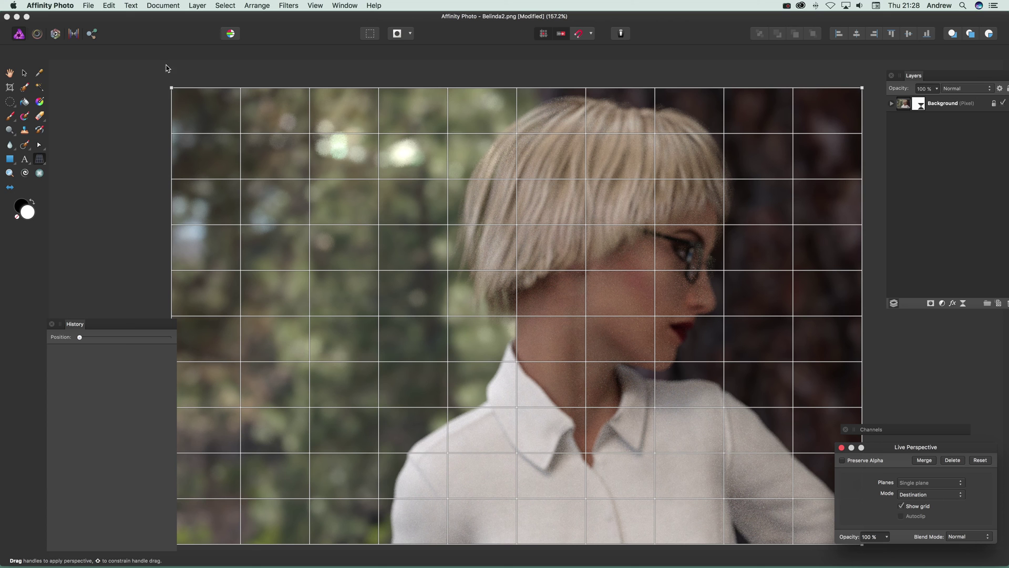
- Set Live Perspective Mode to Destination and pull the top-right corner down-left to tilt the photo
{"action": "left_click_drag", "start_coordinate": [173, 90], "coordinate": [322, 127]}
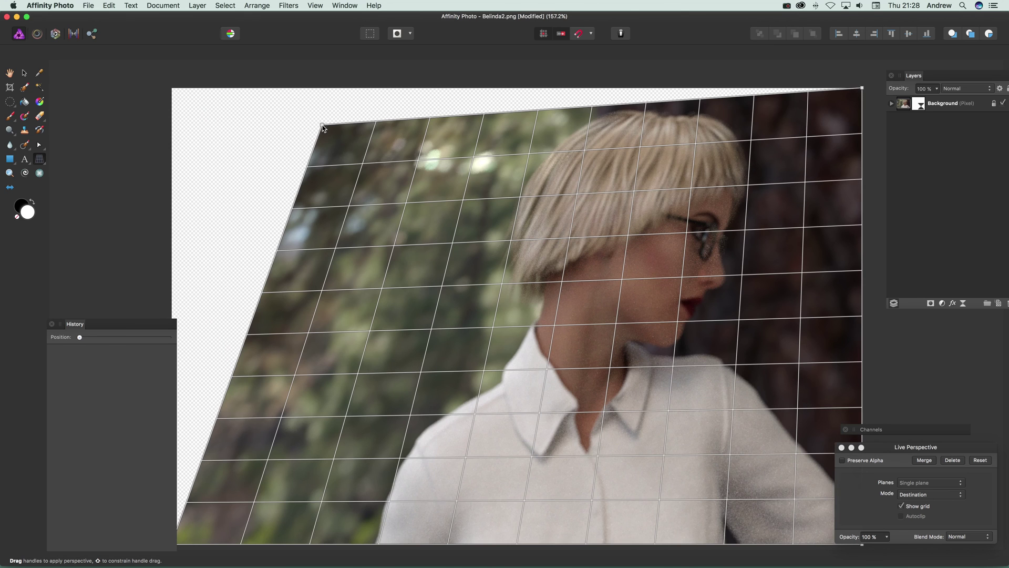
{"action": "left_click", "coordinate": [913, 498]}
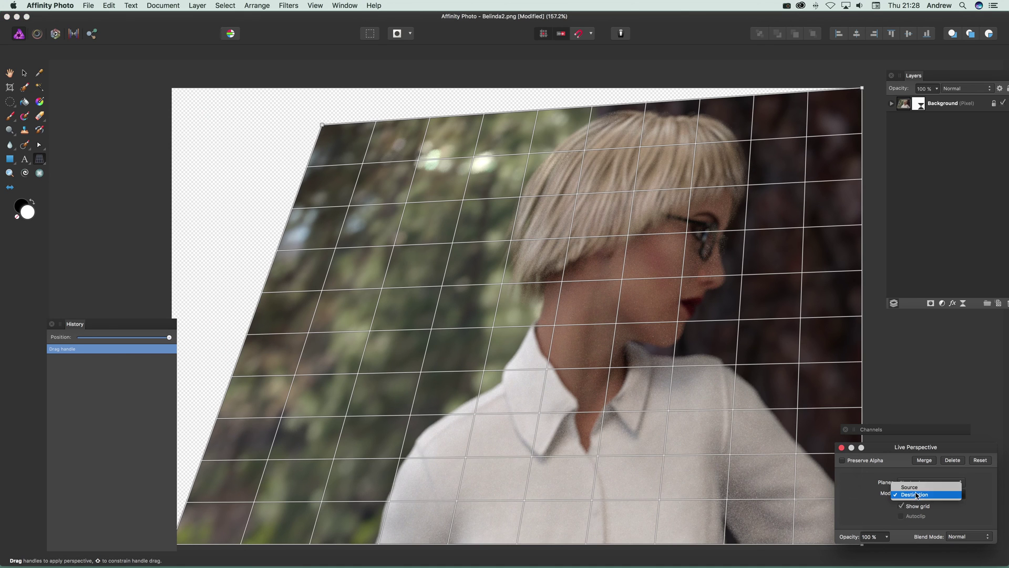
{"action": "left_click", "coordinate": [917, 484]}
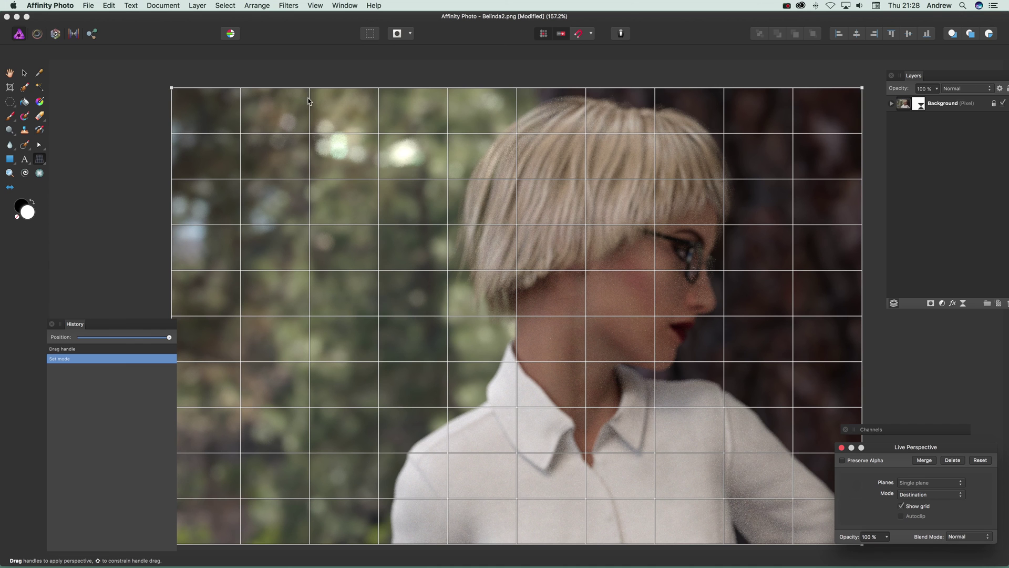
{"action": "left_click_drag", "start_coordinate": [863, 88], "coordinate": [710, 169]}
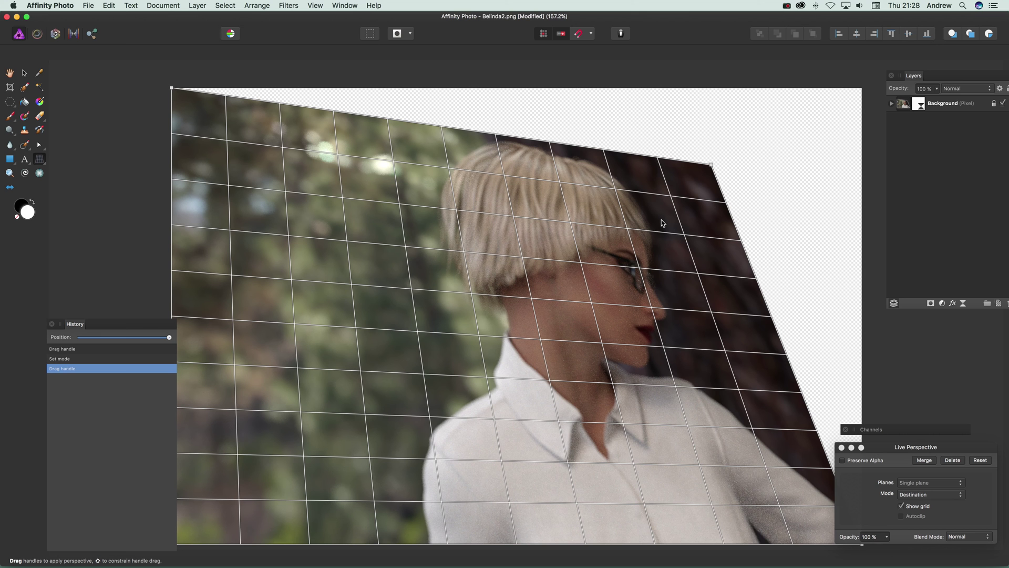
- Try another blend mode on the filter, reset it to Normal, and close the panel
{"action": "left_click", "coordinate": [970, 542]}
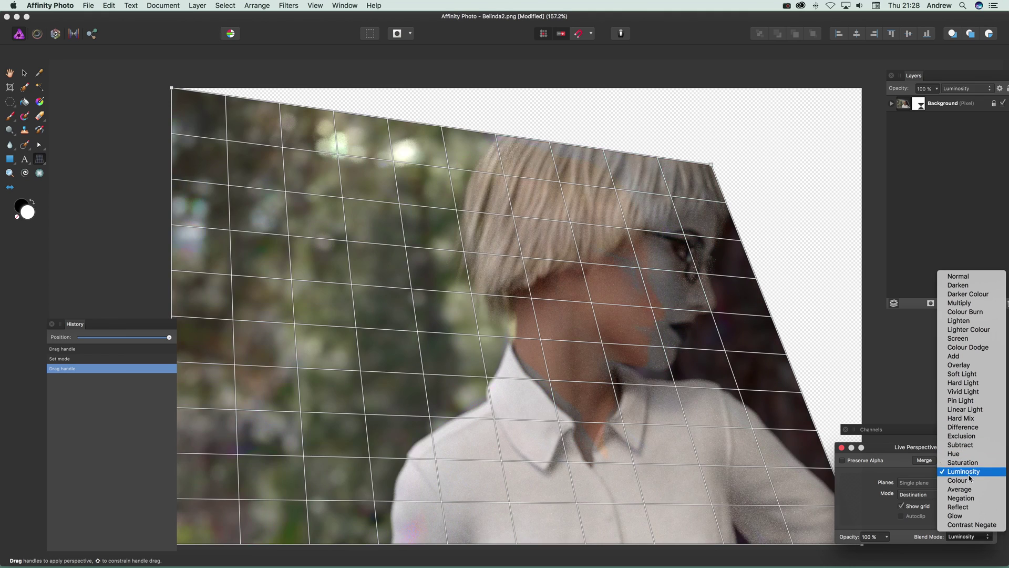
{"action": "left_click", "coordinate": [958, 507]}
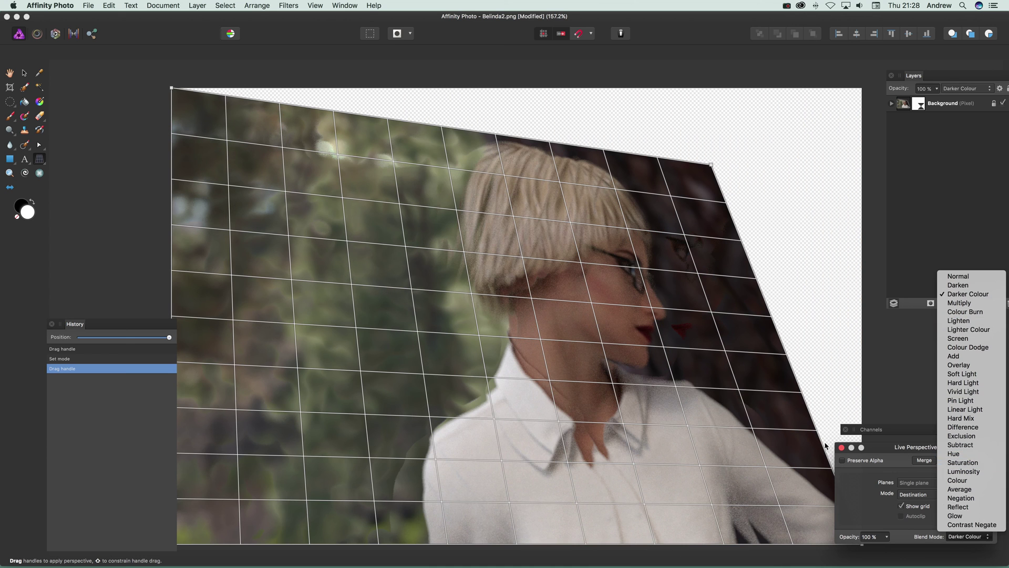
{"action": "left_click", "coordinate": [958, 276]}
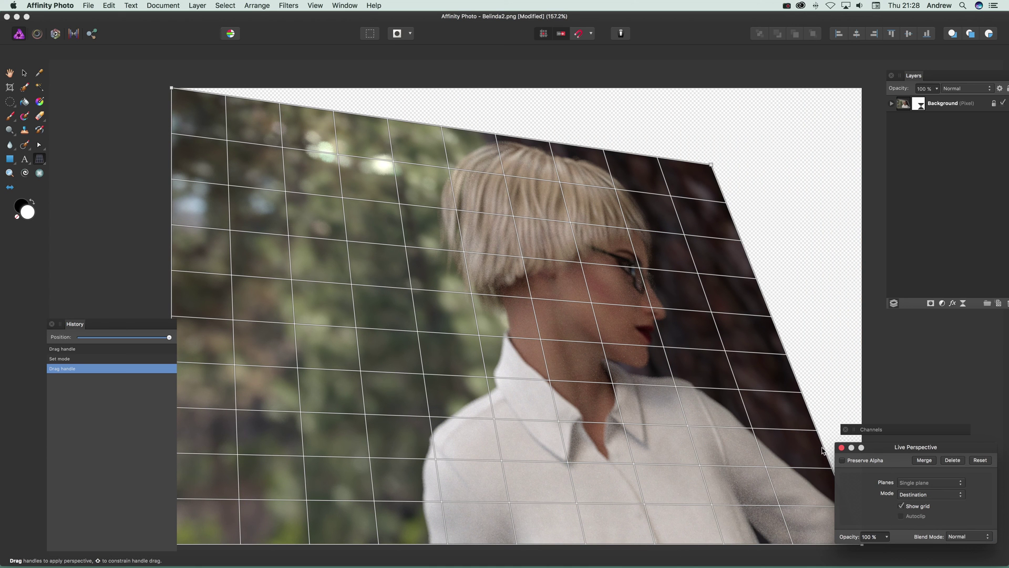
{"action": "left_click", "coordinate": [842, 448]}
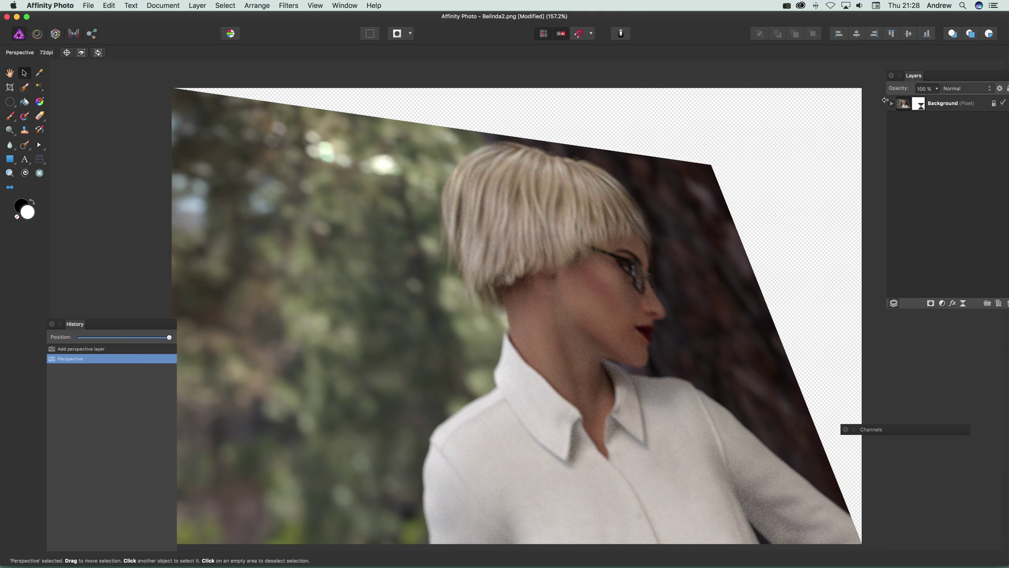
- Hide and reshow Background's Perspective filter in the floating Layers panel, then dock it beside Navigator
{"action": "left_click_drag", "start_coordinate": [920, 76], "coordinate": [607, 145]}
{"action": "left_click", "coordinate": [580, 173]}
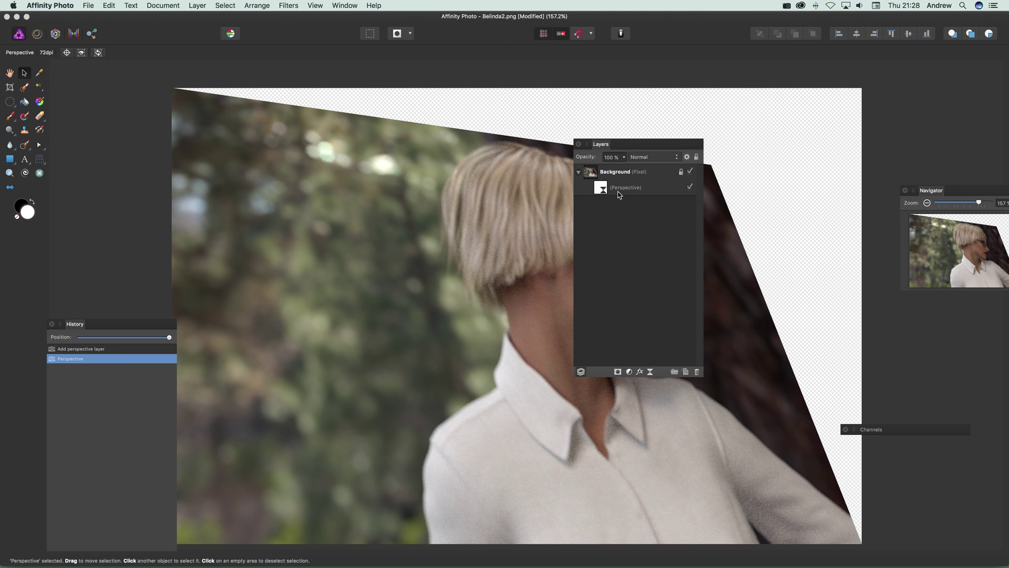
{"action": "left_click", "coordinate": [618, 193]}
{"action": "left_click", "coordinate": [671, 226]}
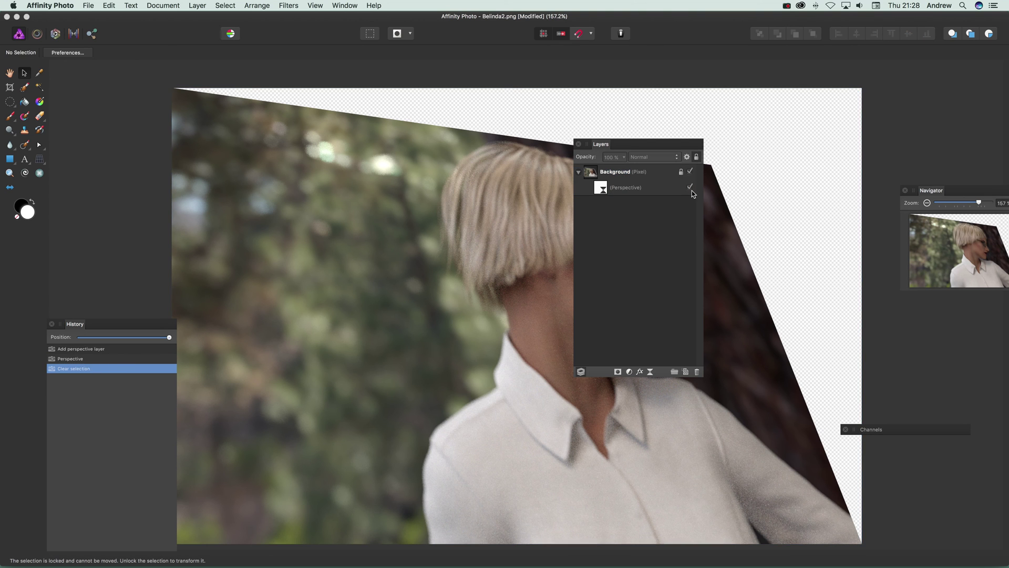
{"action": "left_click", "coordinate": [690, 188]}
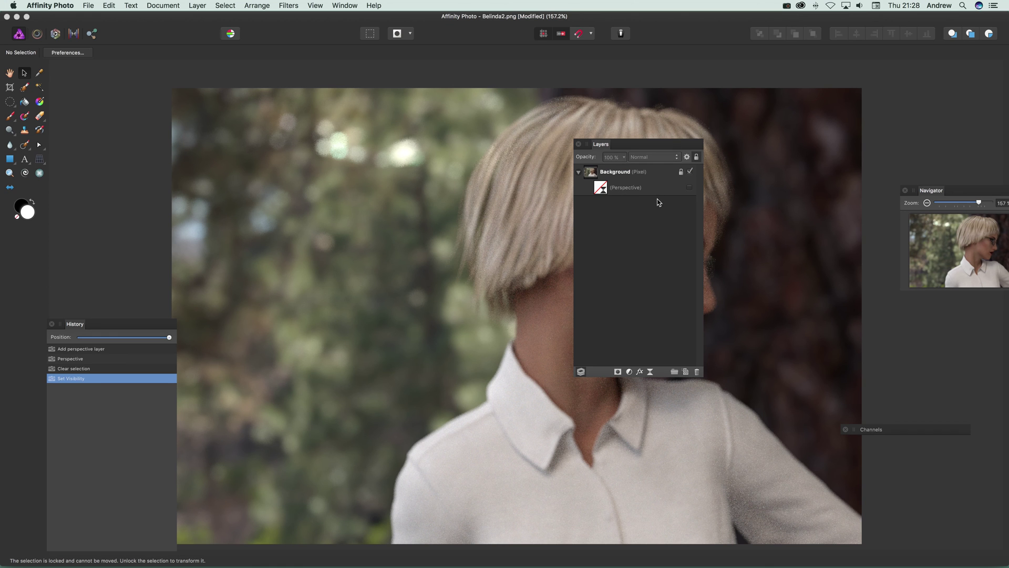
{"action": "left_click", "coordinate": [690, 188]}
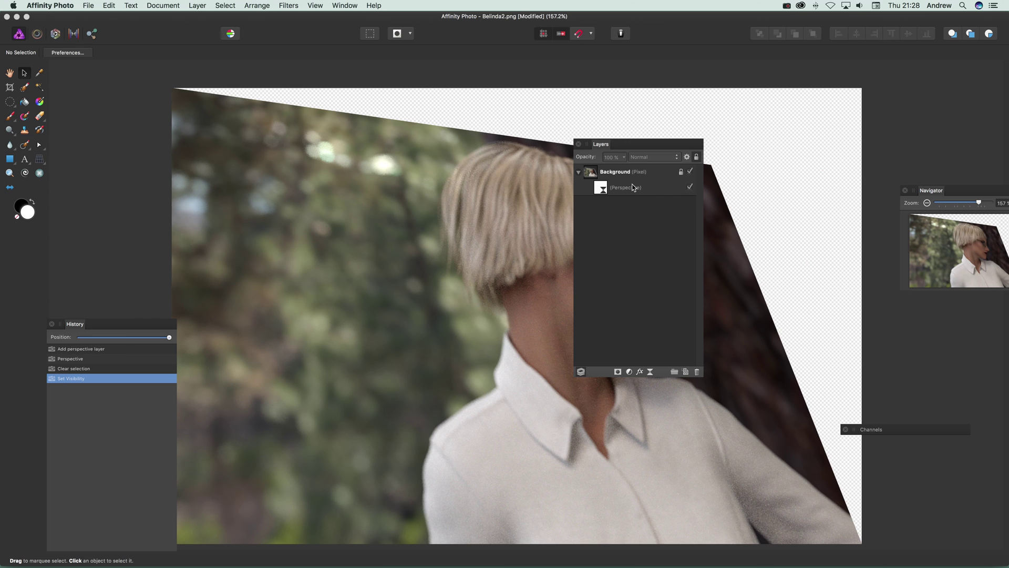
{"action": "left_click_drag", "start_coordinate": [613, 151], "coordinate": [820, 172]}
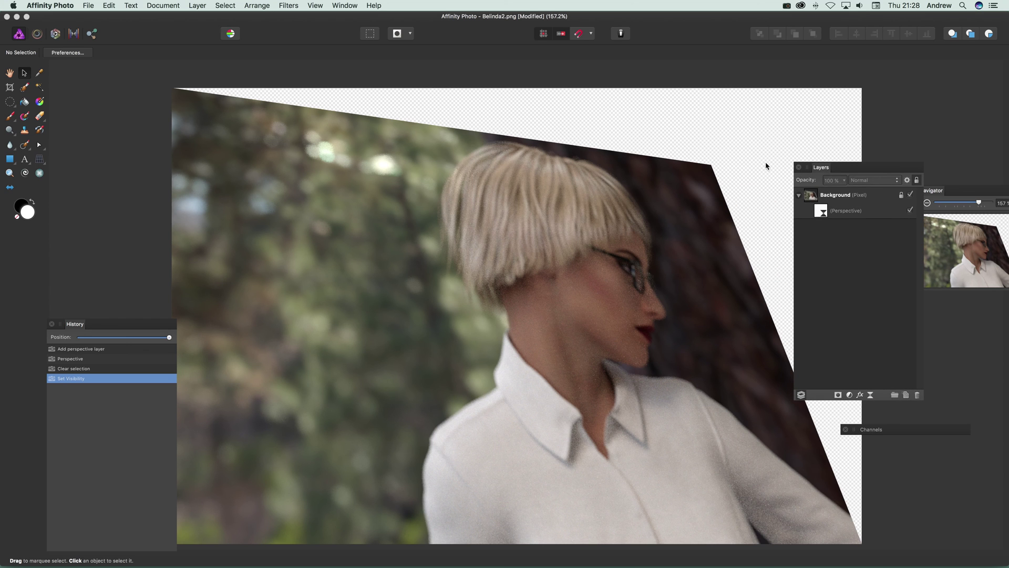
- Add a second Perspective live filter layer to the Background layer
{"action": "left_click", "coordinate": [850, 198]}
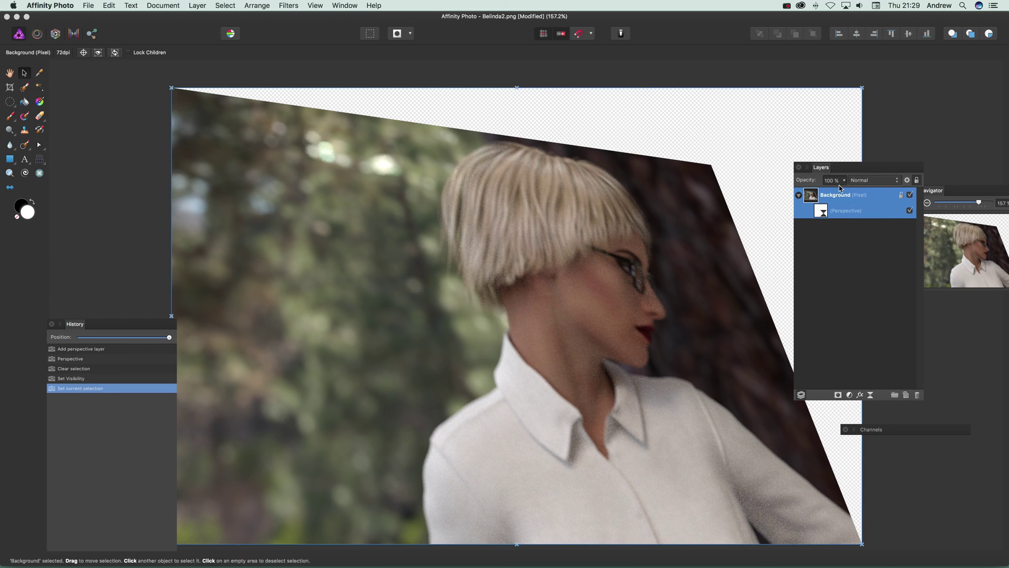
{"action": "left_click", "coordinate": [197, 5]}
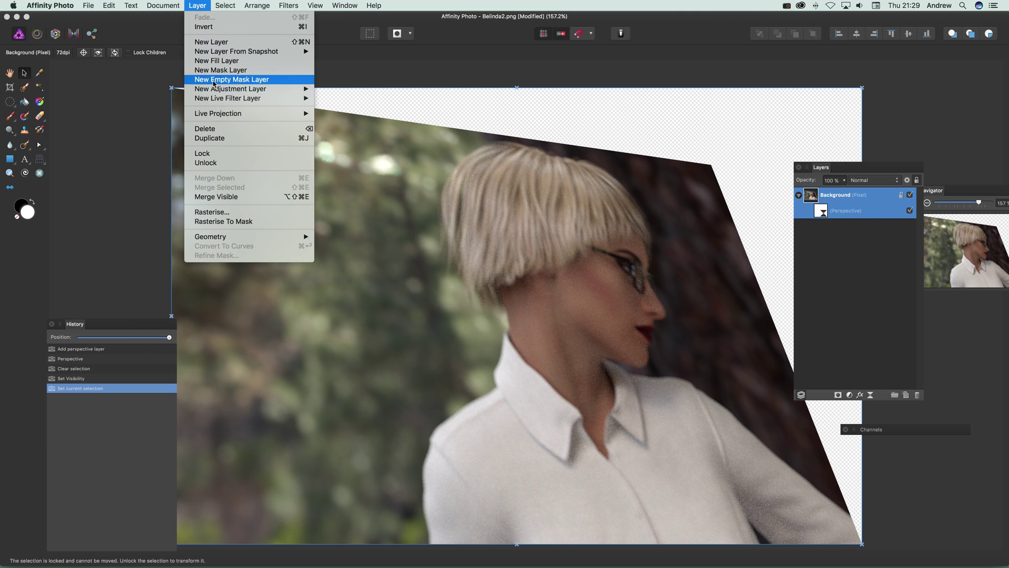
{"action": "mouse_move", "coordinate": [222, 99]}
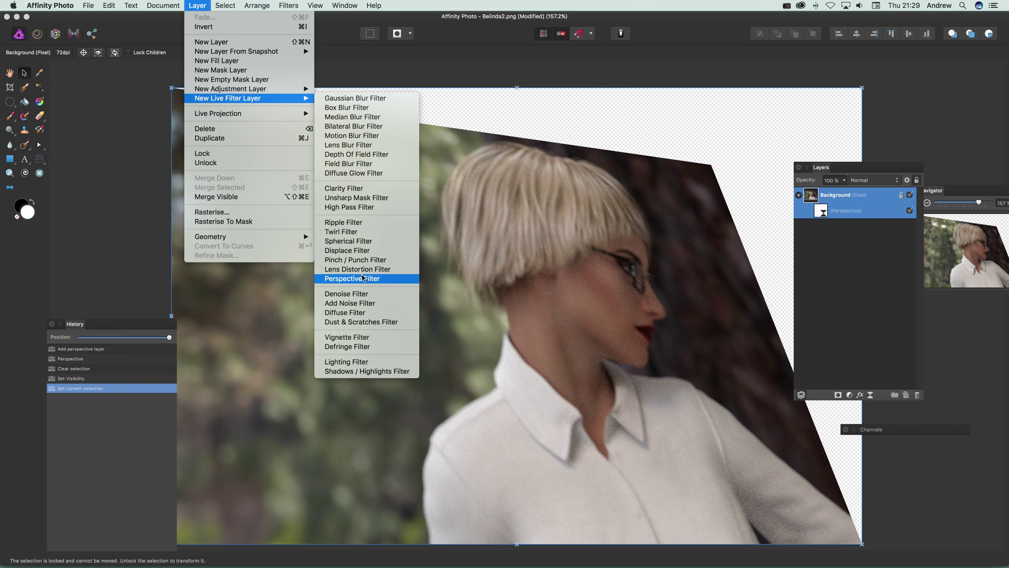
{"action": "left_click", "coordinate": [363, 277]}
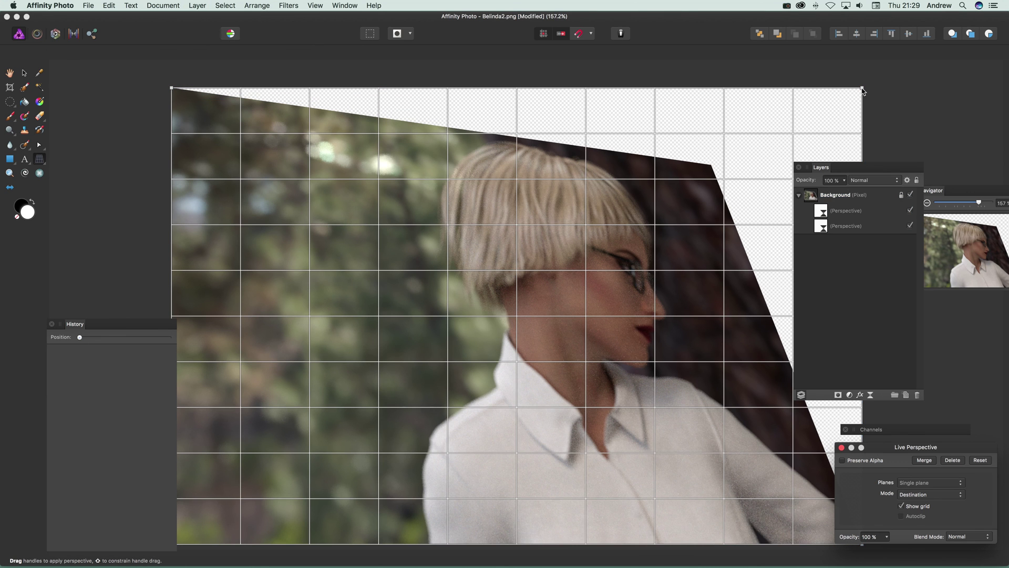
- Pull the top-right and top-left corners down and inward into a steep diagonal warp, then close the filter
{"action": "left_click_drag", "start_coordinate": [863, 90], "coordinate": [712, 186]}
{"action": "left_click_drag", "start_coordinate": [172, 89], "coordinate": [522, 257]}
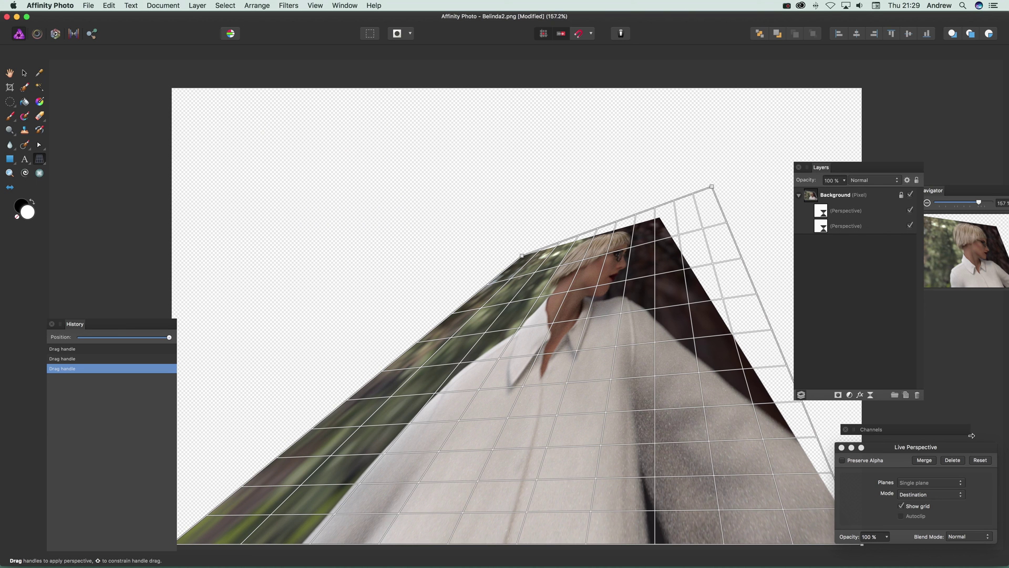
{"action": "left_click_drag", "start_coordinate": [894, 447], "coordinate": [547, 293]}
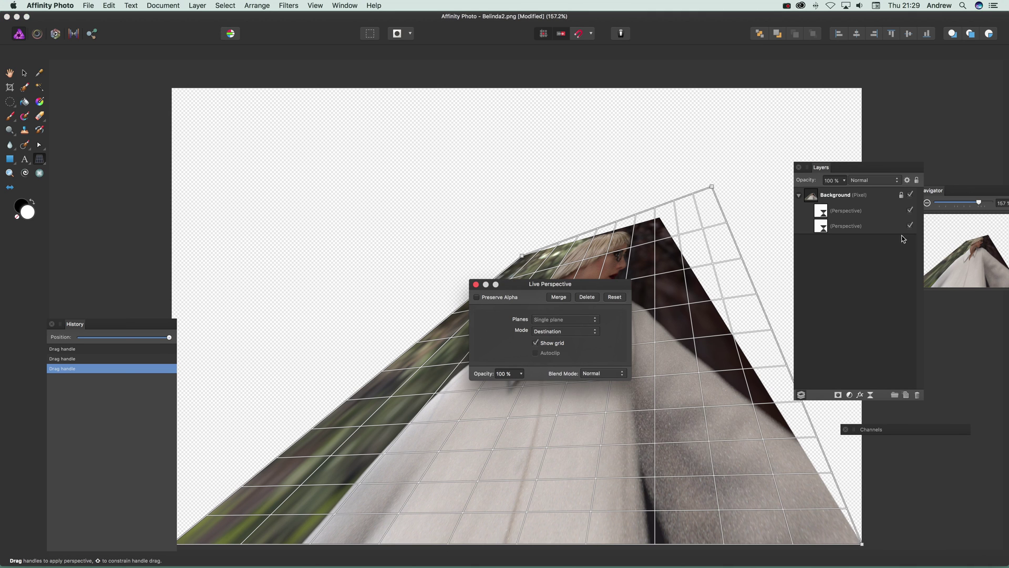
{"action": "left_click", "coordinate": [477, 284]}
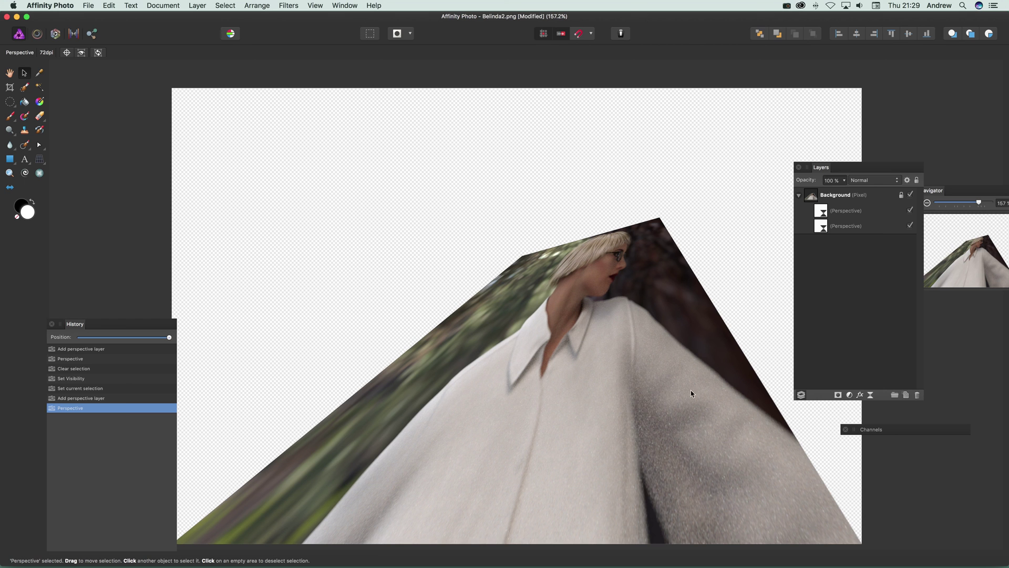
- Compare the two Perspective filters by toggling their visibility, ending with the upper hidden and the lower on
{"action": "left_click", "coordinate": [862, 232]}
{"action": "left_click", "coordinate": [910, 227]}
{"action": "left_click", "coordinate": [910, 210]}
{"action": "left_click", "coordinate": [910, 226]}
{"action": "left_click", "coordinate": [910, 210]}
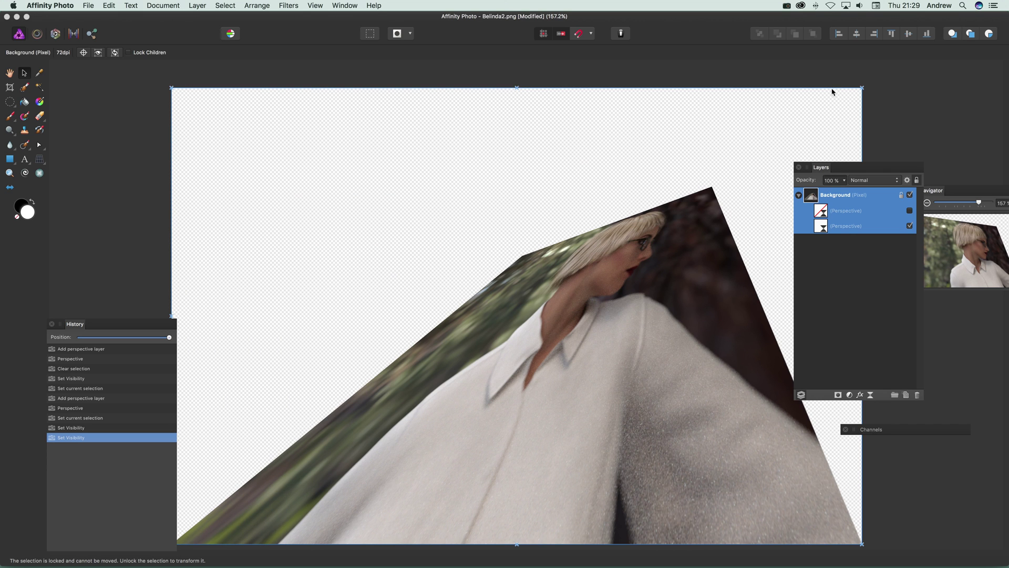